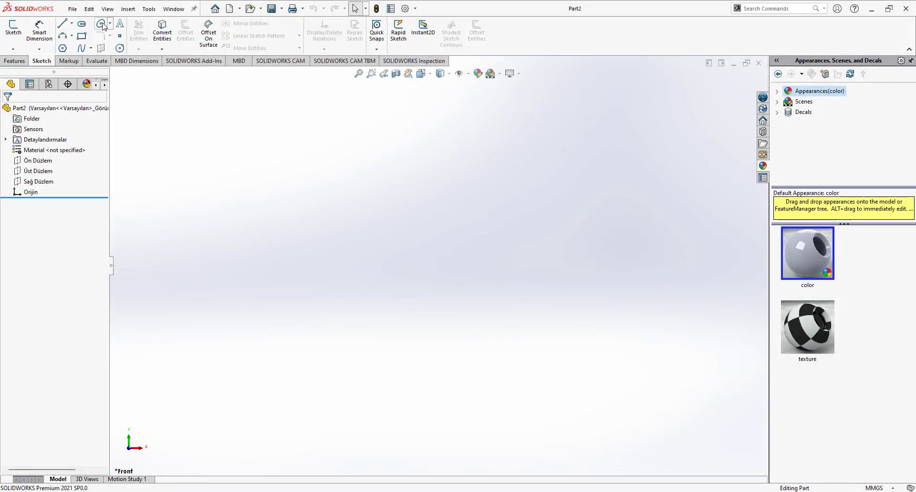
Step: Sketch a circle at the origin on the Front plane and dimension it to 80 mm diameter
click(118, 49)
click(399, 247)
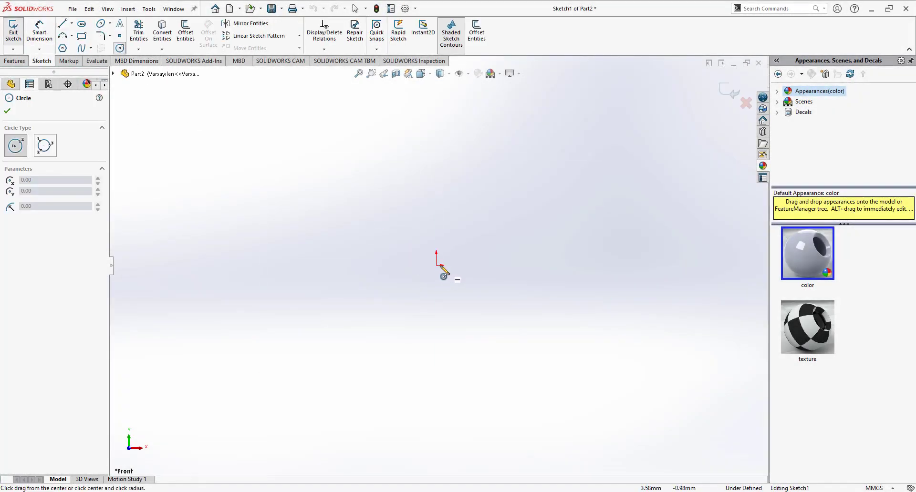
drag(437, 266, 488, 167)
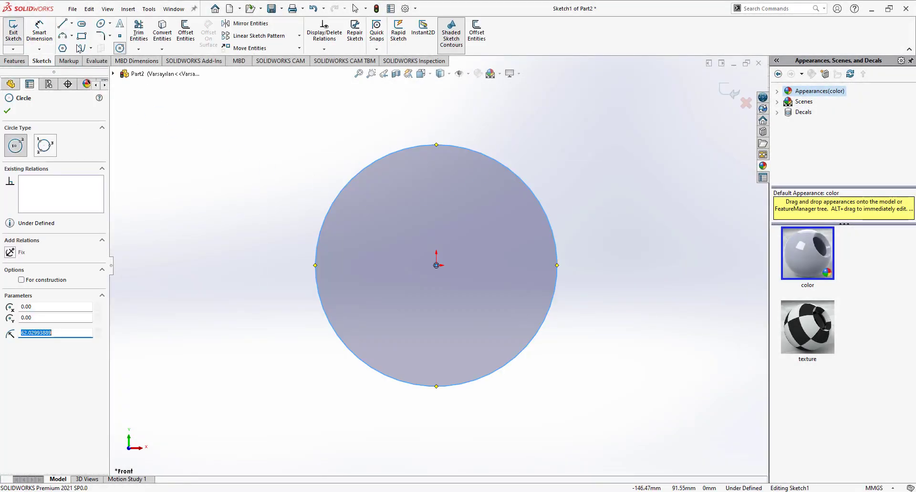
click(39, 31)
click(518, 176)
click(650, 191)
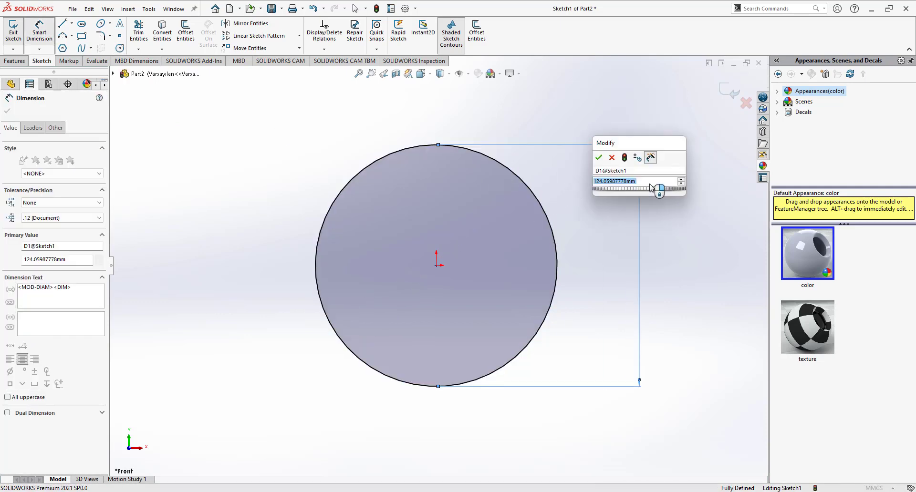
text(80)
key(Return)
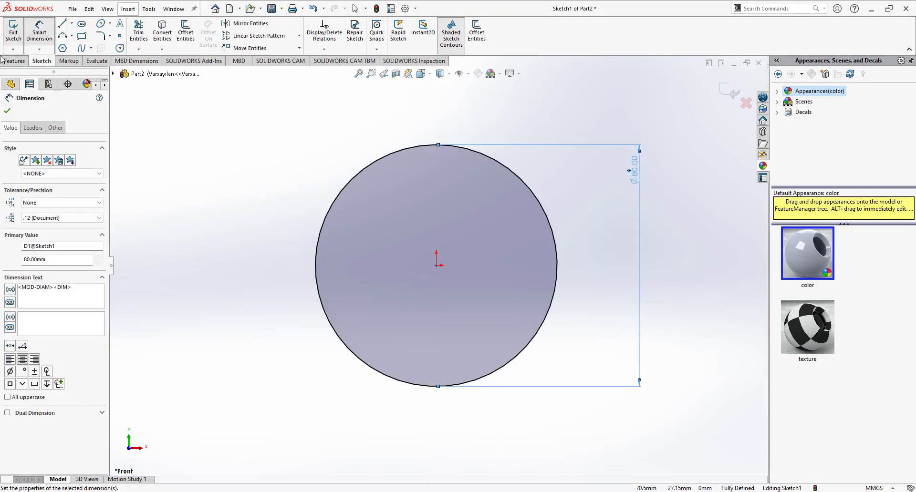
Step: Extrude the circle 80 mm into a solid cylinder
click(4, 60)
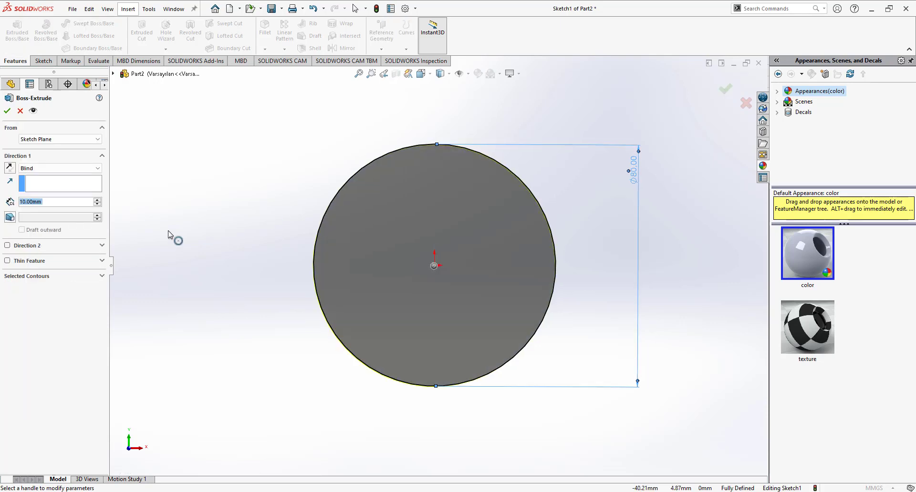
text(80)
key(Return)
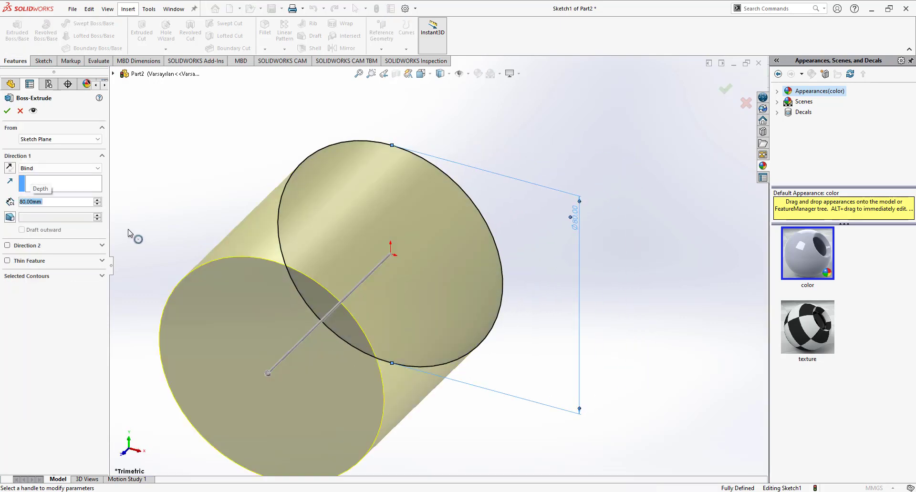
Step: Sketch a circle centred on the origin on the cylinder's front face
click(39, 62)
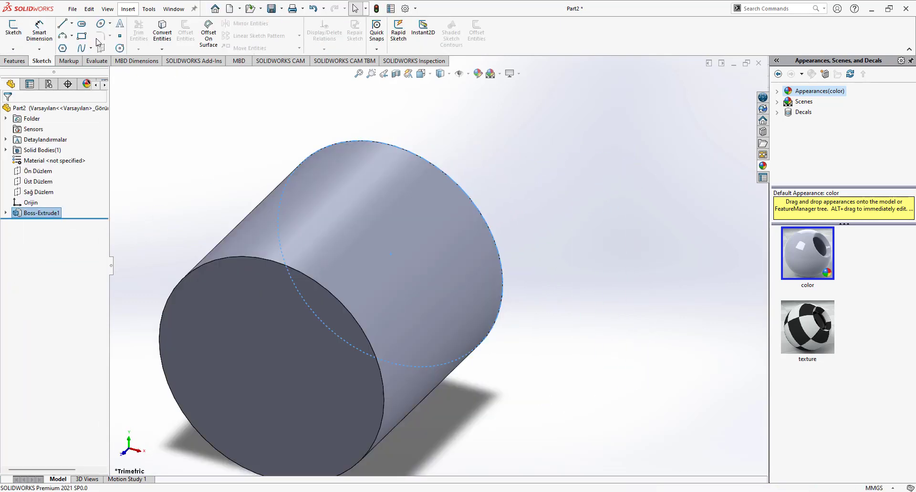
click(226, 303)
click(309, 271)
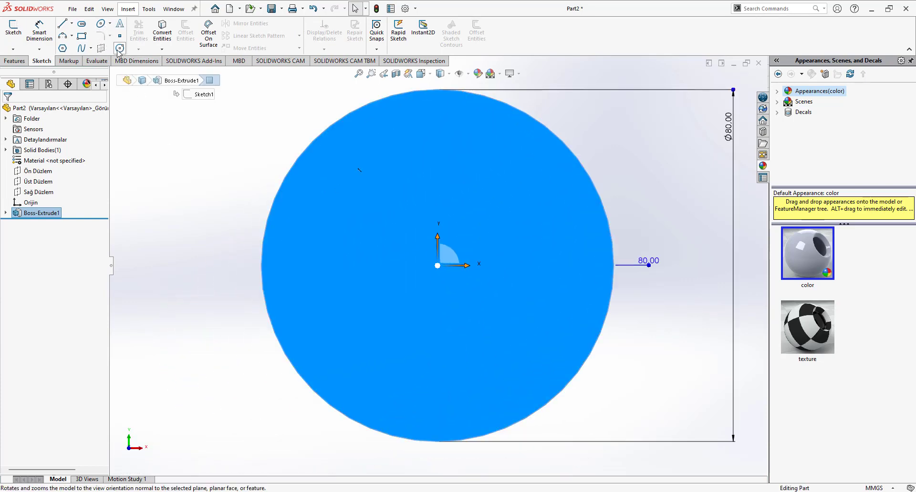
drag(438, 265, 466, 216)
click(506, 165)
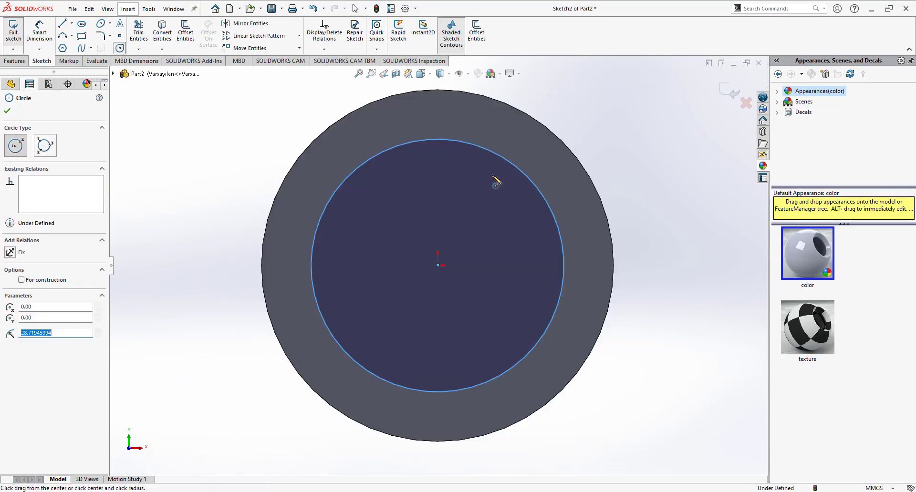
key(Escape)
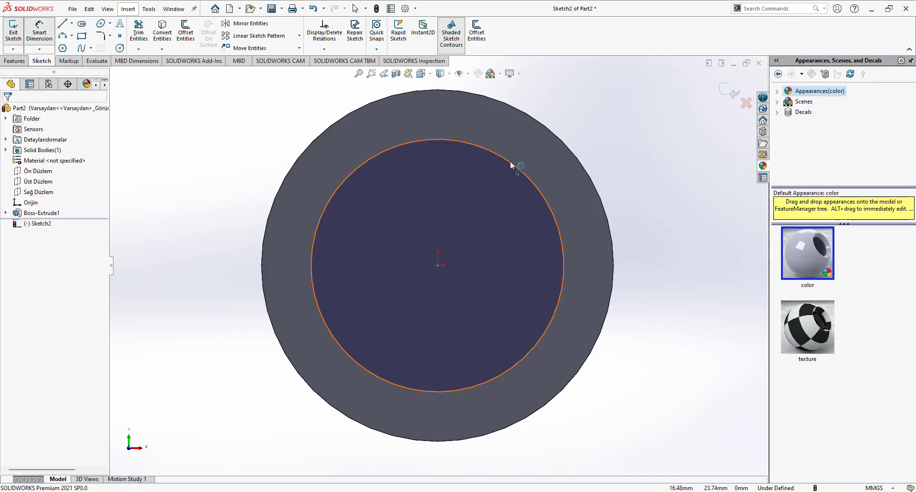
Step: Dimension the inner circle to 70 mm diameter, correcting the initial 75 mm value
click(513, 163)
click(568, 131)
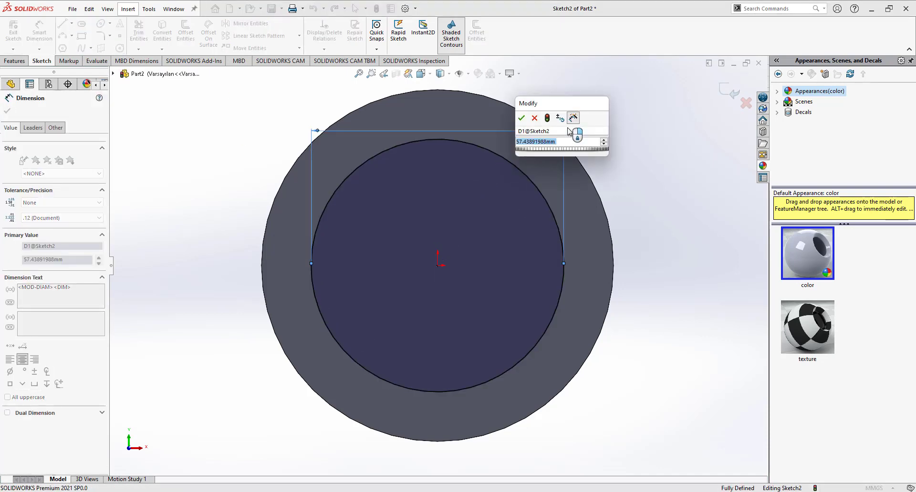
text(75)
key(Return)
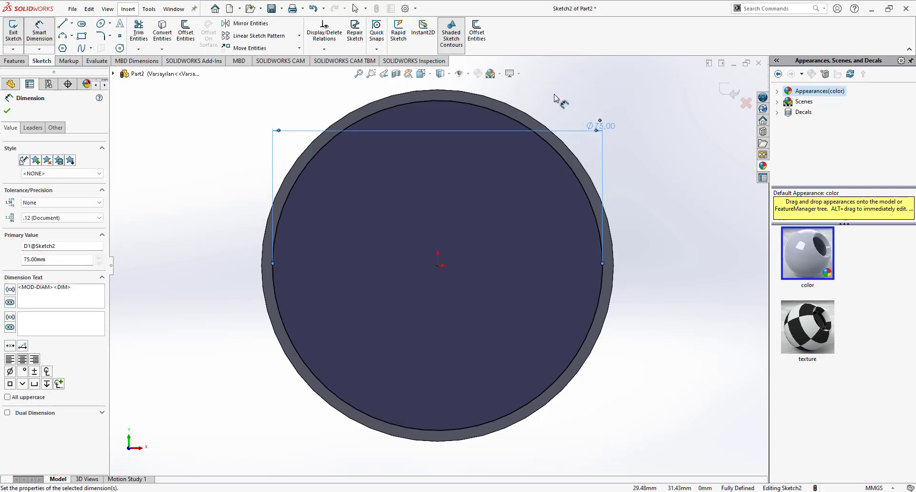
double_click(601, 128)
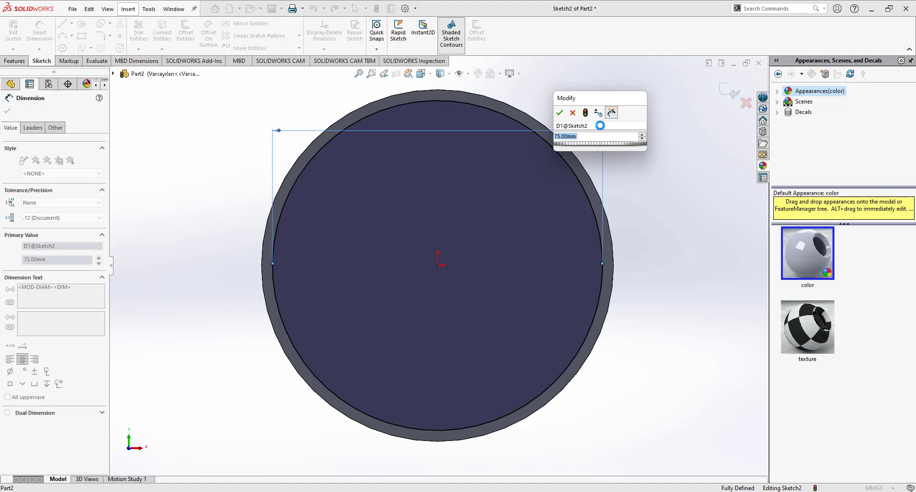
text(70)
key(Return)
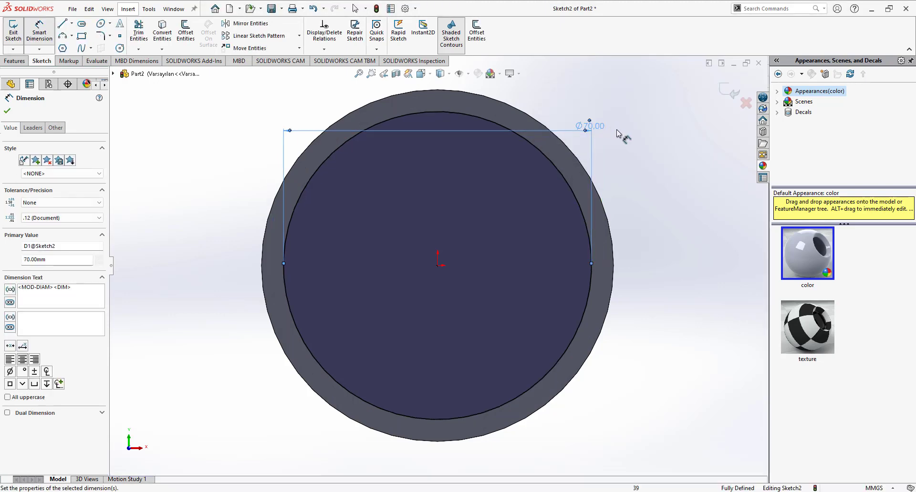
Step: Cut the 70 mm circle Through All to hollow out the cylinder
click(16, 60)
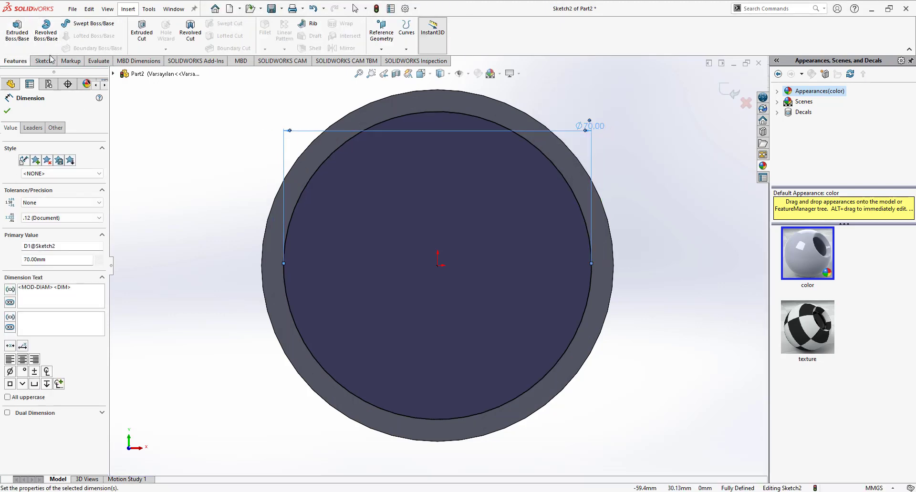
click(142, 33)
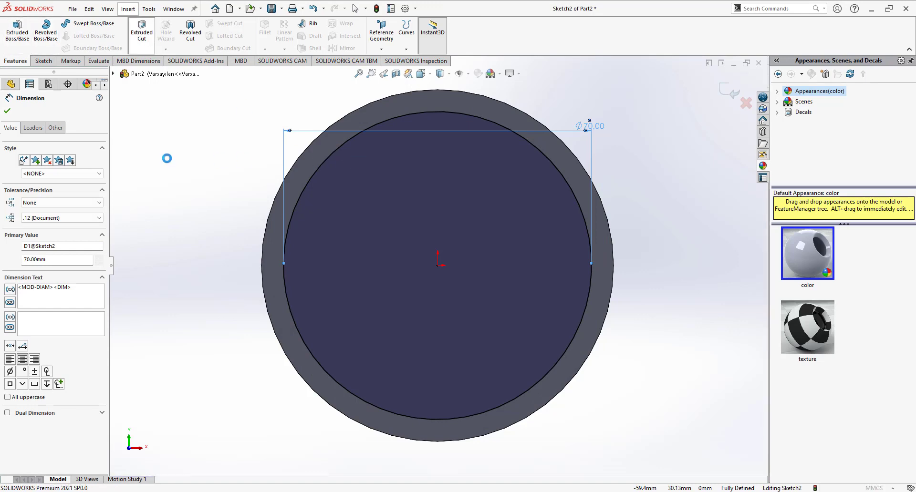
click(36, 181)
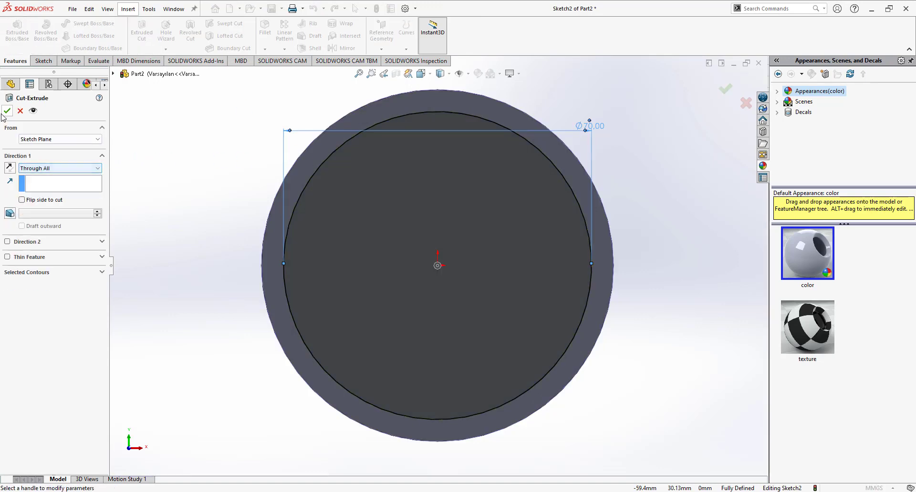
click(7, 112)
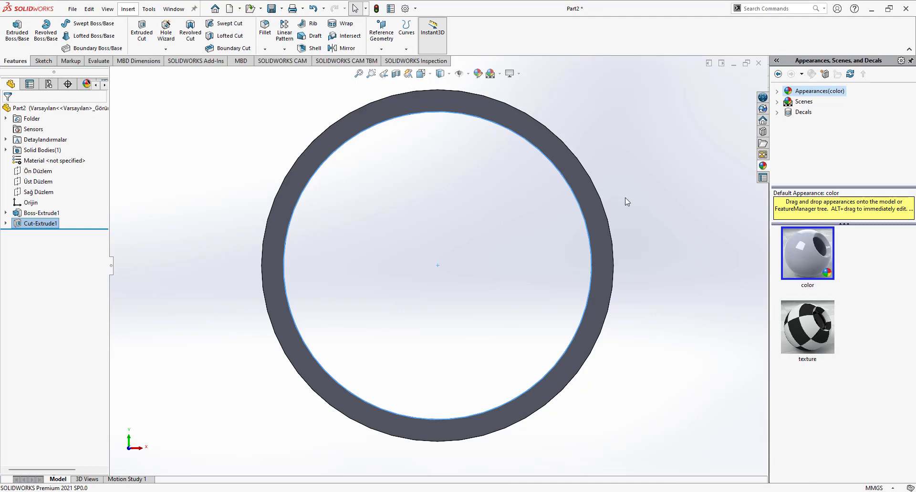
Step: Select the tube's end ring face and view it square-on
key(ctrl+7)
mouse_move(631, 226)
middle_down()
mouse_move(531, 236)
mouse_move(480, 264)
middle_up()
click(507, 225)
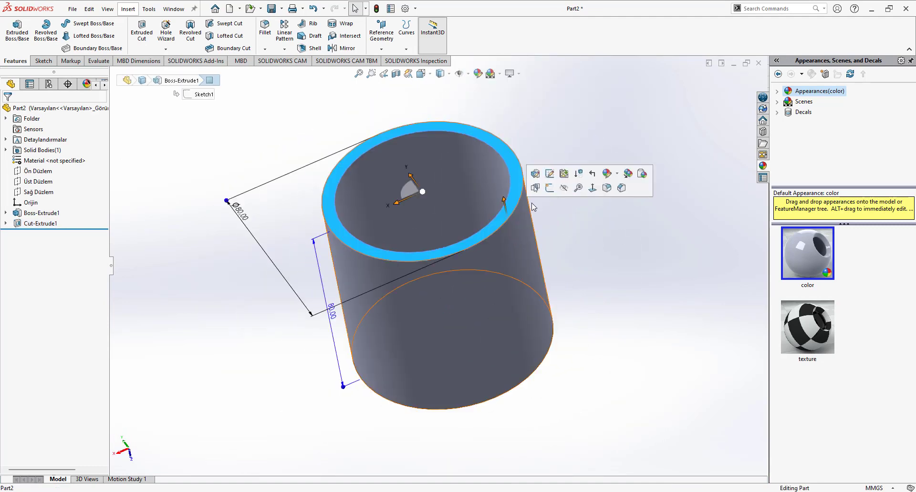
click(605, 186)
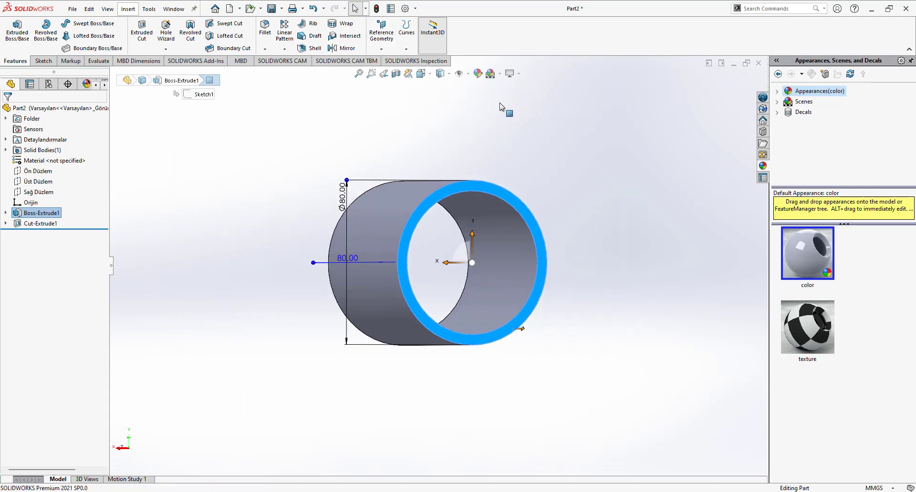
Step: Create Plane1 offset 5 mm from the end face, flipped to the inside of the tube
click(406, 33)
click(381, 48)
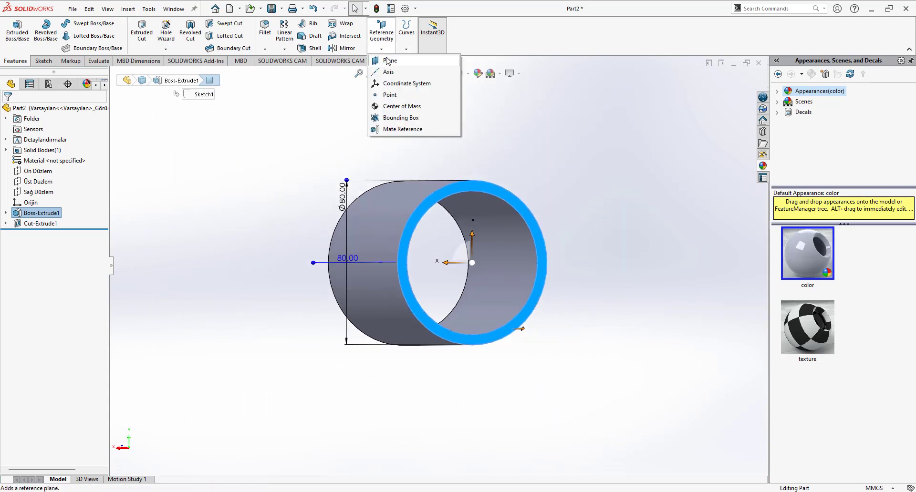
click(386, 60)
mouse_move(563, 191)
middle_down()
mouse_move(602, 190)
mouse_move(207, 170)
middle_up()
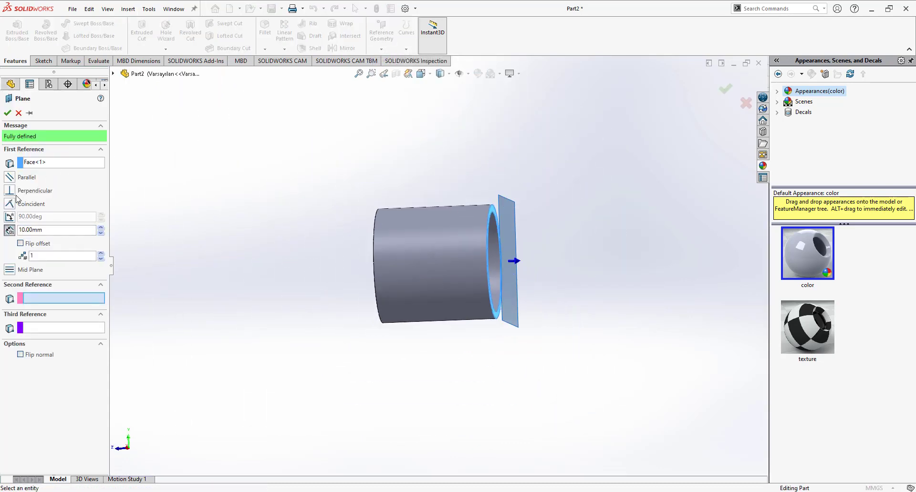
click(21, 243)
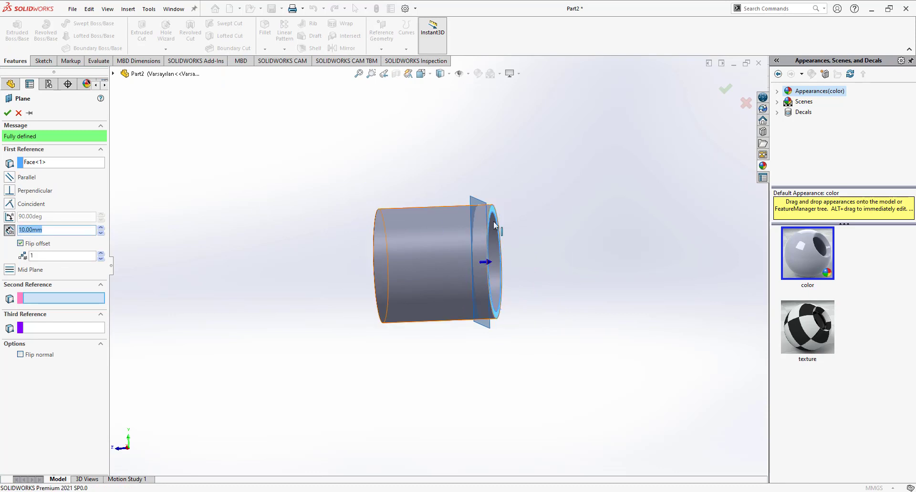
scroll(471, 277, up, 3)
mouse_move(471, 278)
middle_down()
mouse_move(480, 268)
mouse_move(473, 248)
mouse_move(435, 245)
middle_up()
text(5)
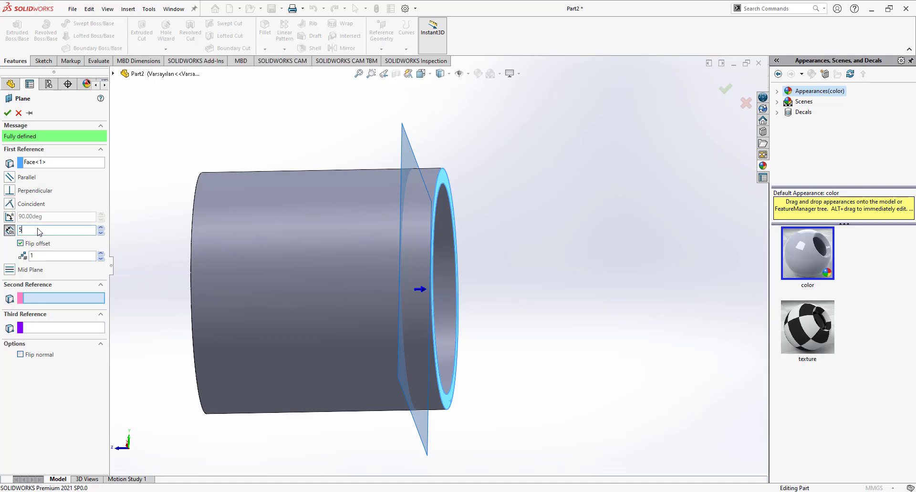
key(Return)
key(Return)
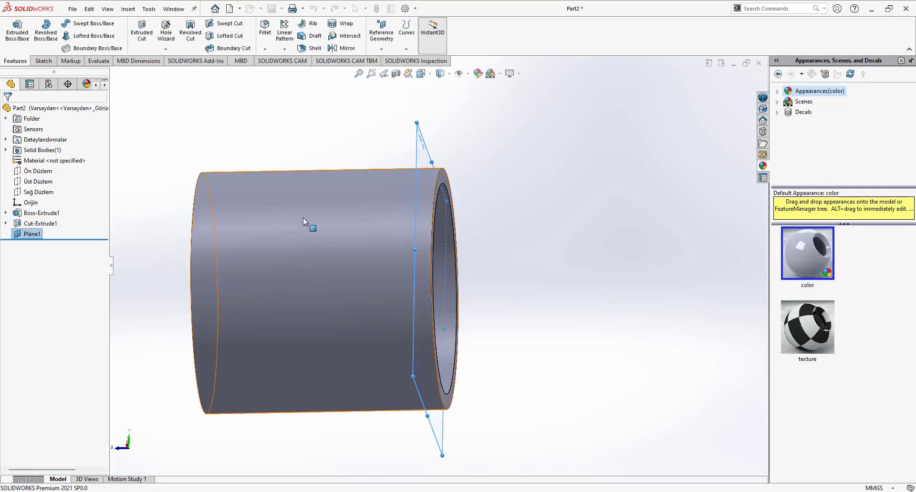
middle_drag(302, 218, 464, 197)
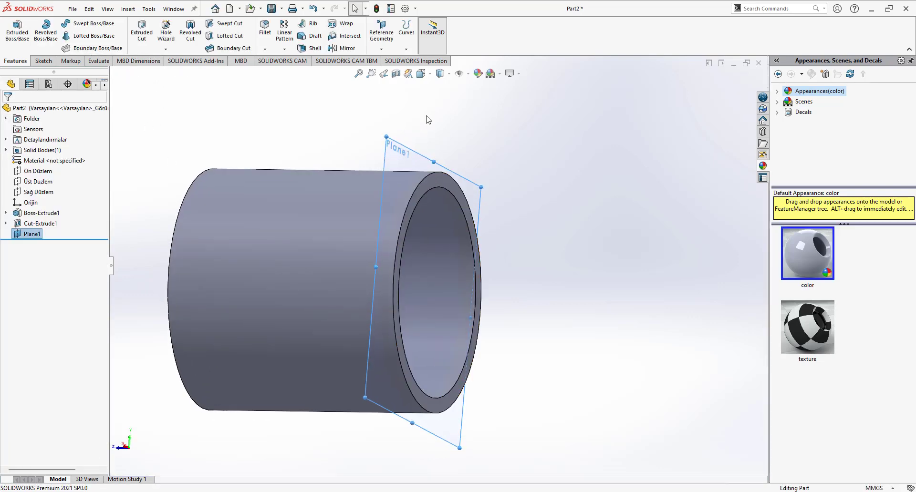
click(395, 141)
Step: Sketch two circles centred on the origin on Plane1
click(467, 108)
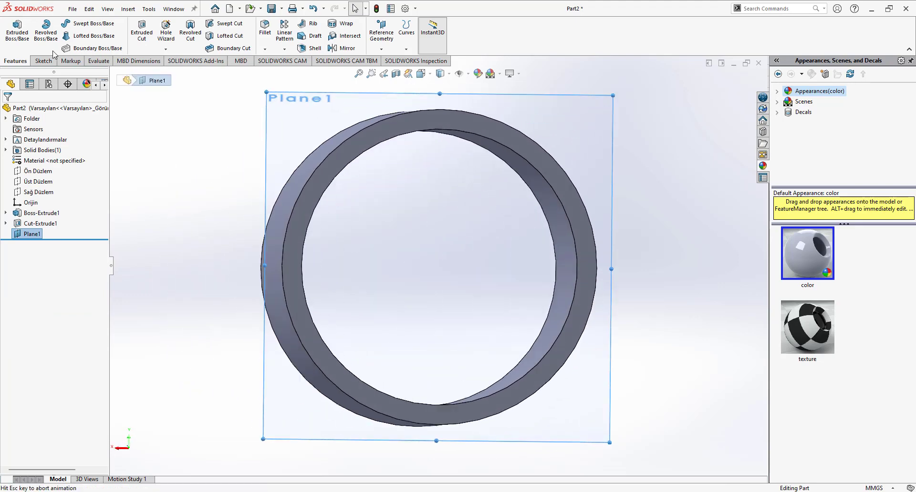
click(42, 61)
click(119, 48)
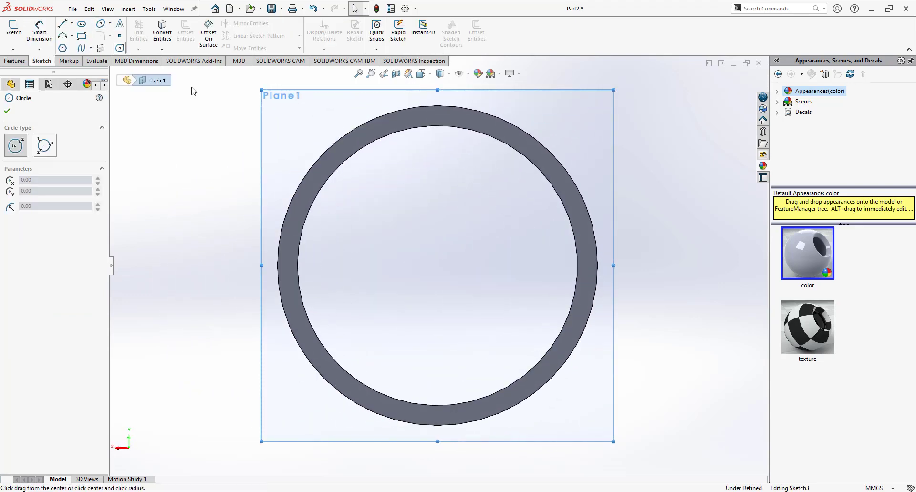
click(438, 265)
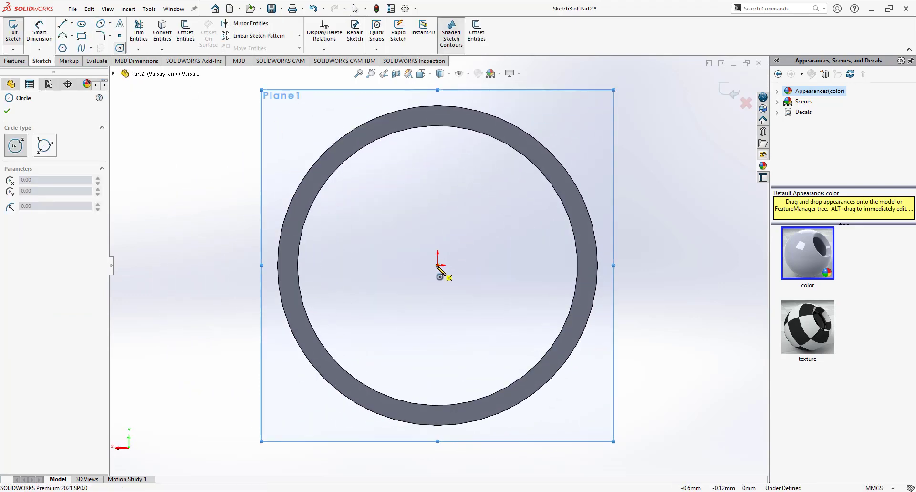
click(442, 120)
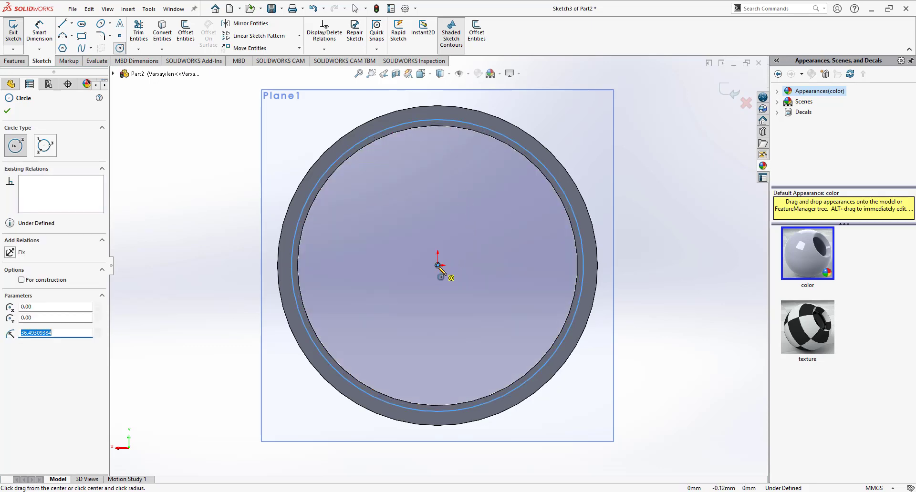
click(438, 265)
click(438, 106)
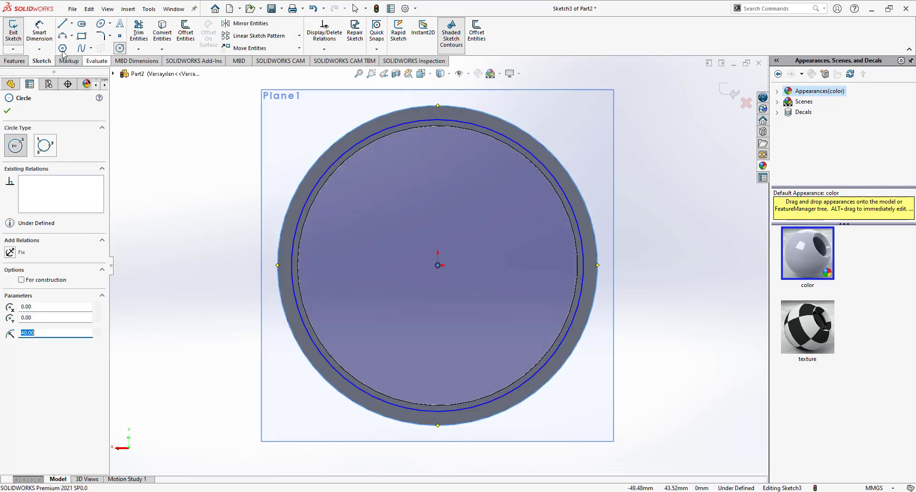
Step: Dimension the inner circle to 75 mm diameter
click(39, 32)
click(490, 129)
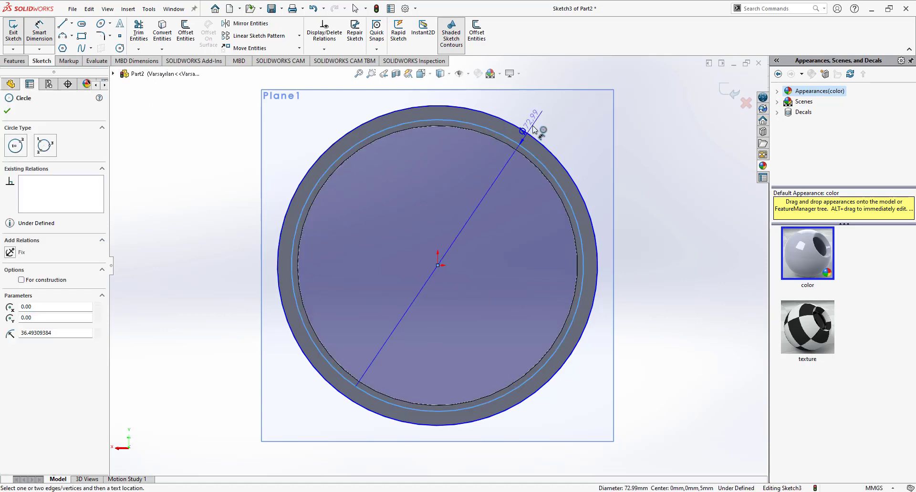
click(677, 141)
text(75)
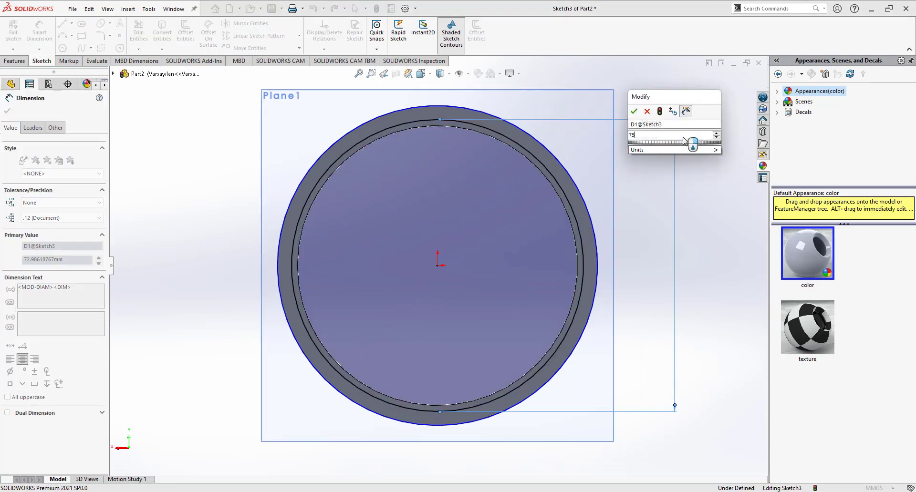
key(Return)
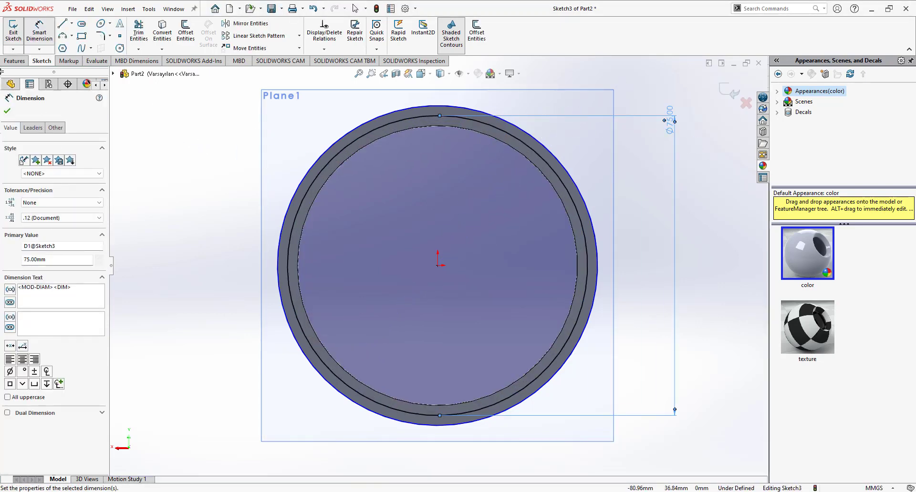
Step: Cut the sketch 5 mm deep to form the first ring groove
click(14, 60)
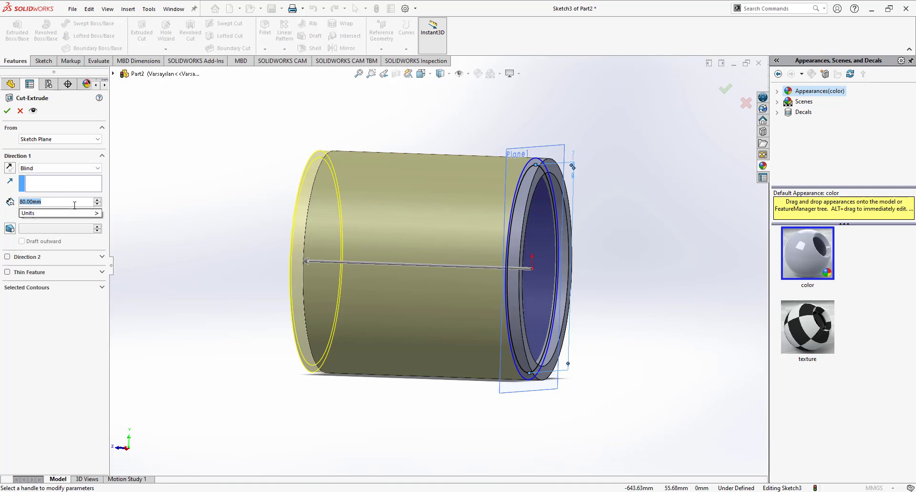
text(5)
key(Return)
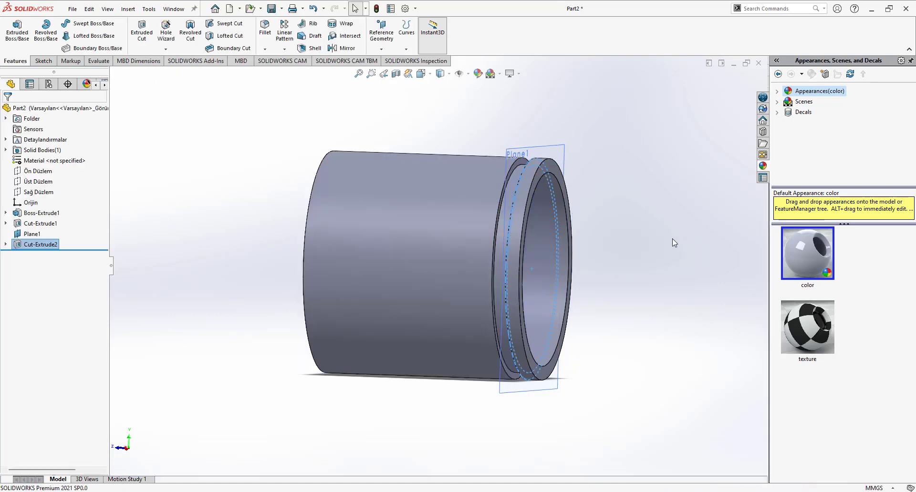
Step: Hide Plane1, then try a plane referenced on the groove edge and abandon it
click(560, 153)
click(604, 119)
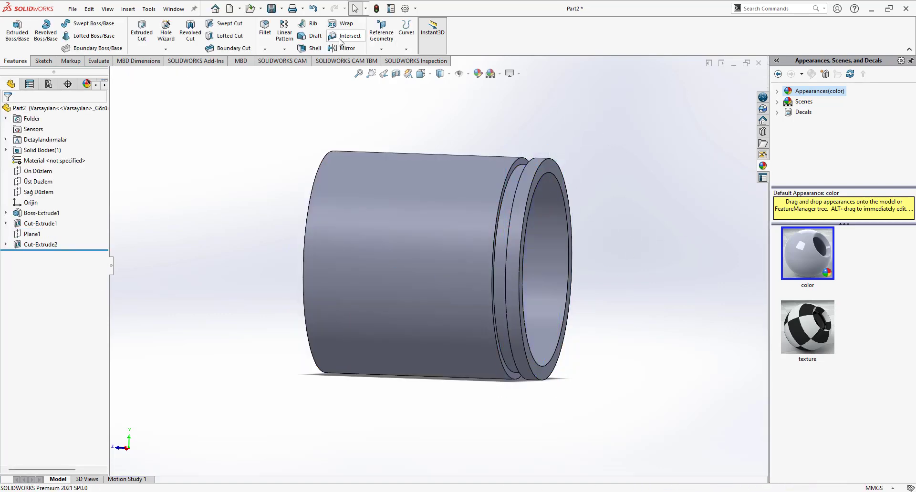
click(406, 49)
click(381, 49)
click(395, 71)
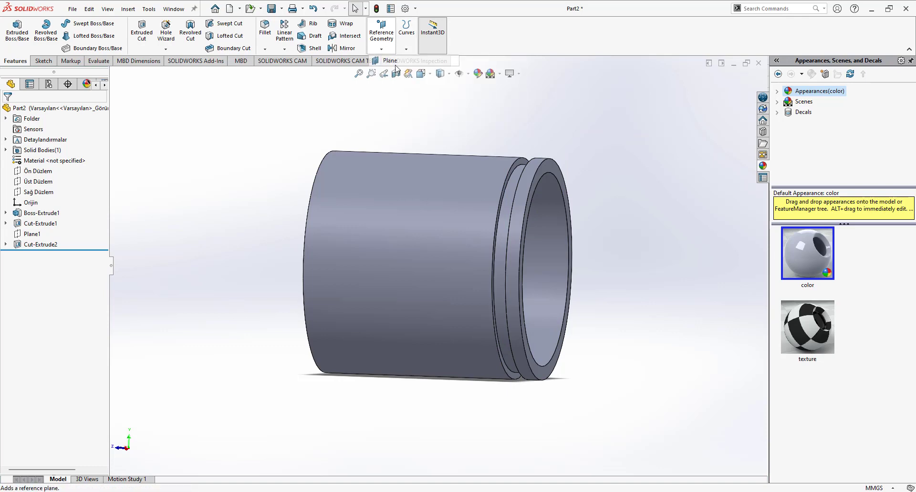
click(517, 159)
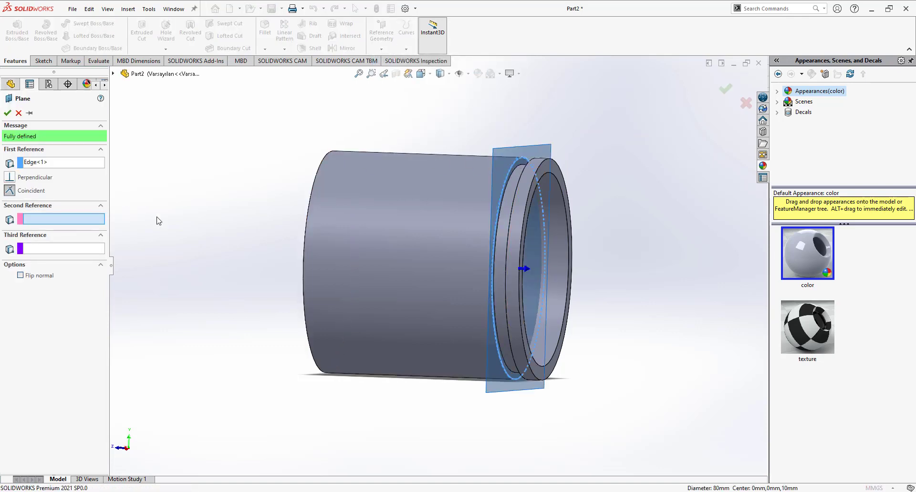
middle_drag(156, 219, 422, 294)
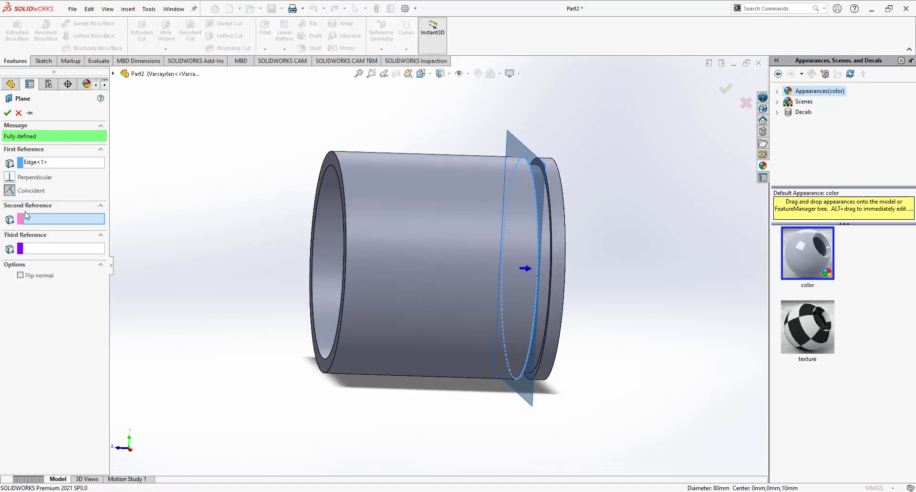
mouse_move(271, 238)
middle_down()
mouse_move(328, 261)
mouse_move(339, 237)
middle_up()
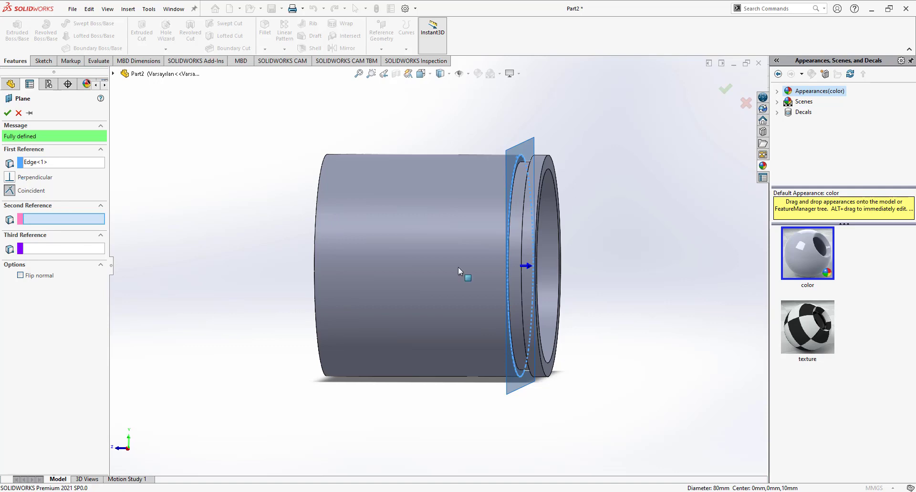
mouse_move(458, 271)
middle_down()
mouse_move(560, 307)
mouse_move(533, 277)
middle_up()
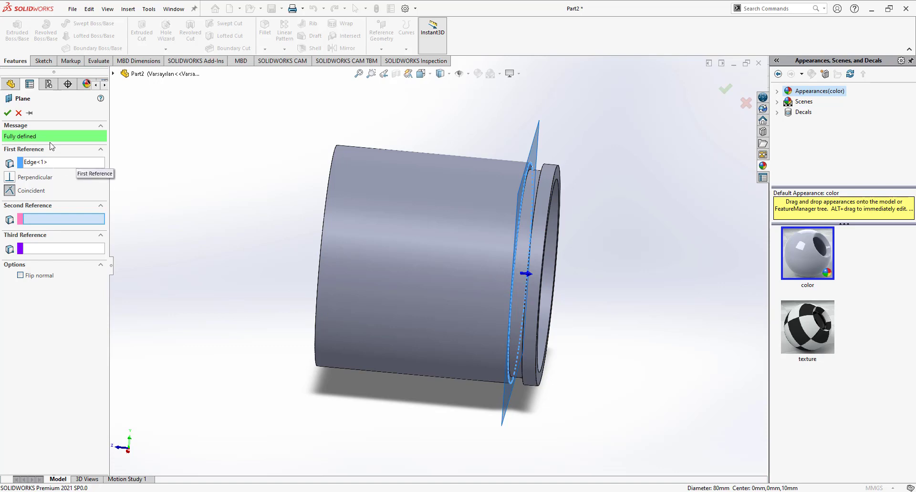
key(Return)
Step: Create Plane2 offset 5 mm from the groove face with the offset flipped
click(407, 31)
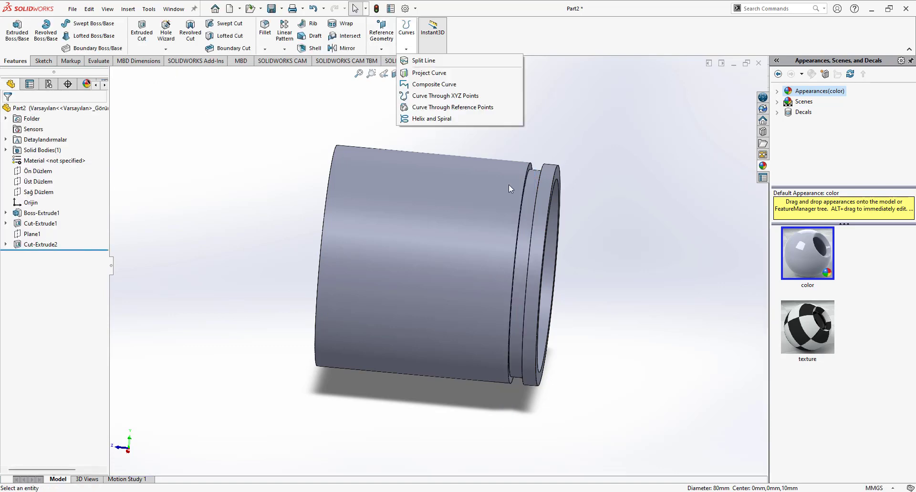
click(381, 49)
click(391, 61)
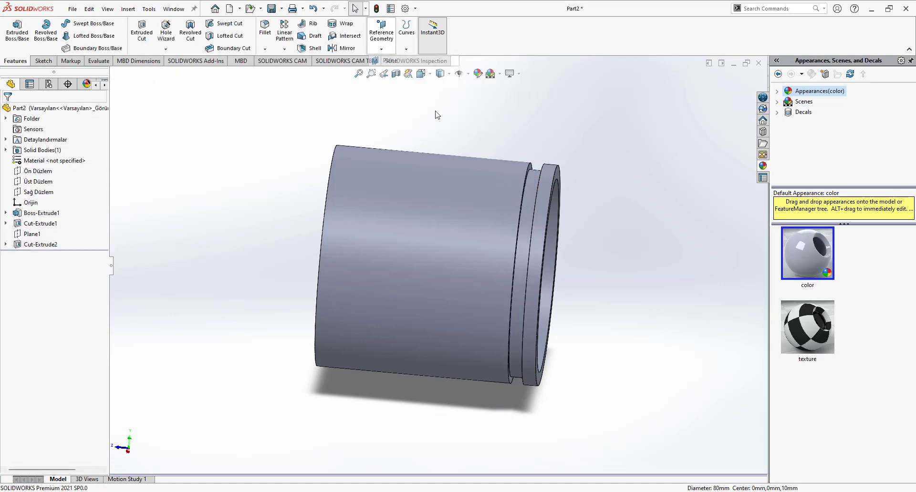
middle_drag(532, 175, 520, 193)
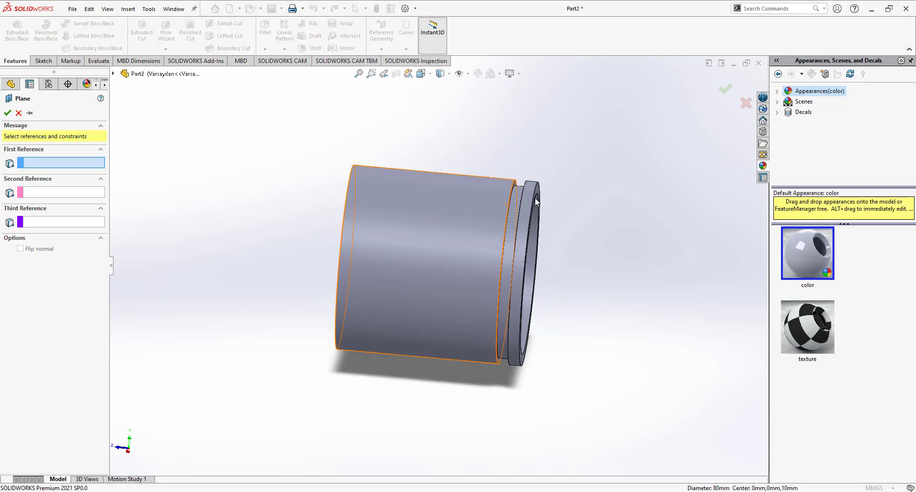
scroll(493, 193, down, 3)
click(485, 191)
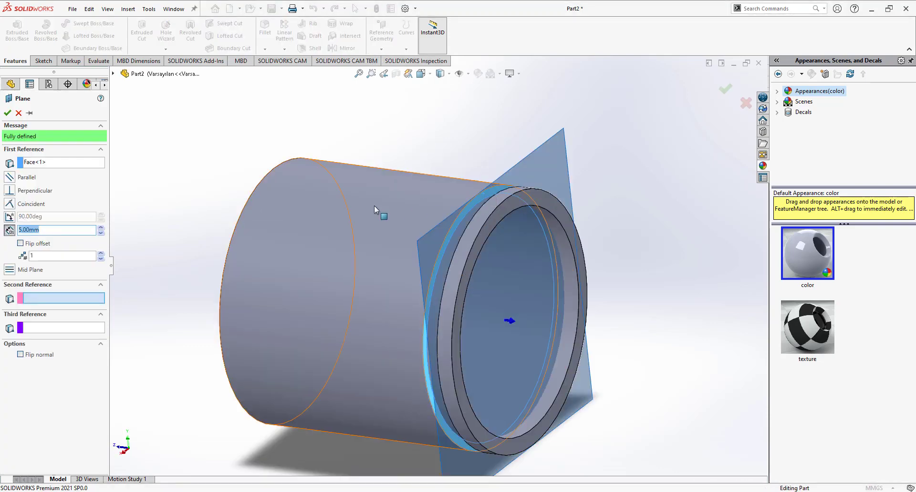
click(29, 244)
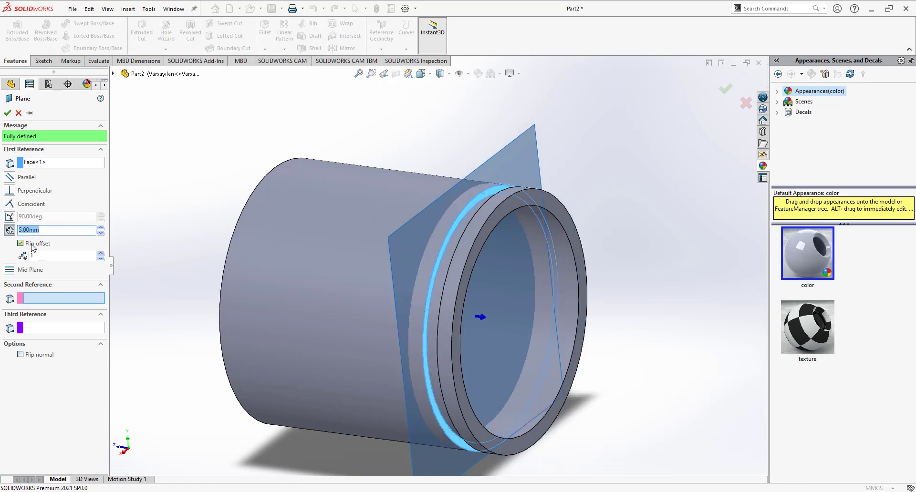
middle_drag(419, 266, 423, 292)
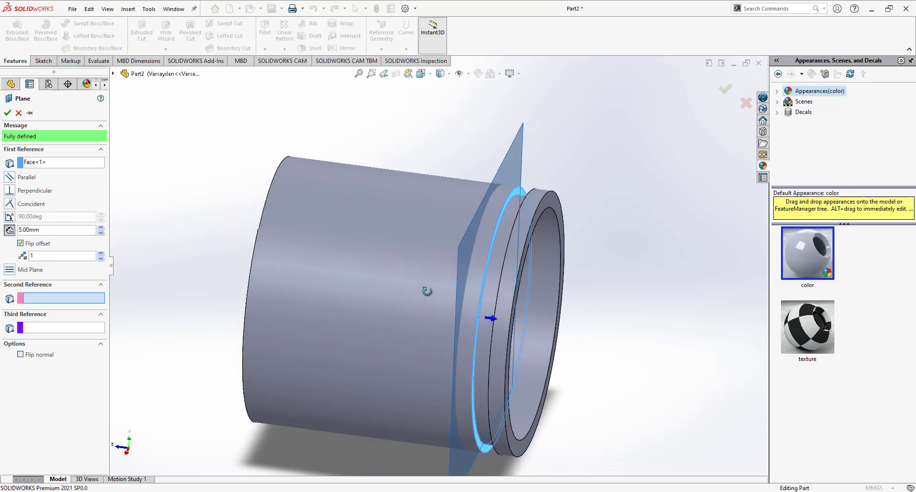
click(726, 89)
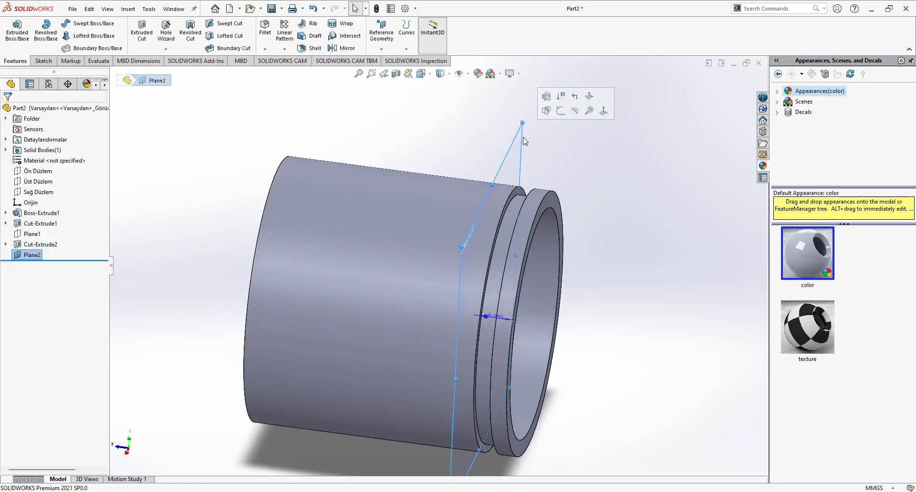
Step: Start a sketch on Plane2 and draw two circles centred at the origin
click(560, 111)
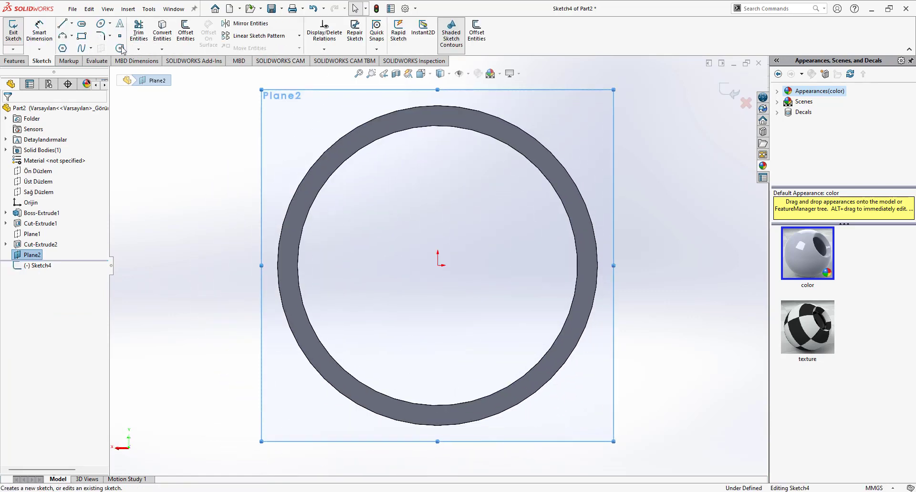
click(120, 48)
click(438, 265)
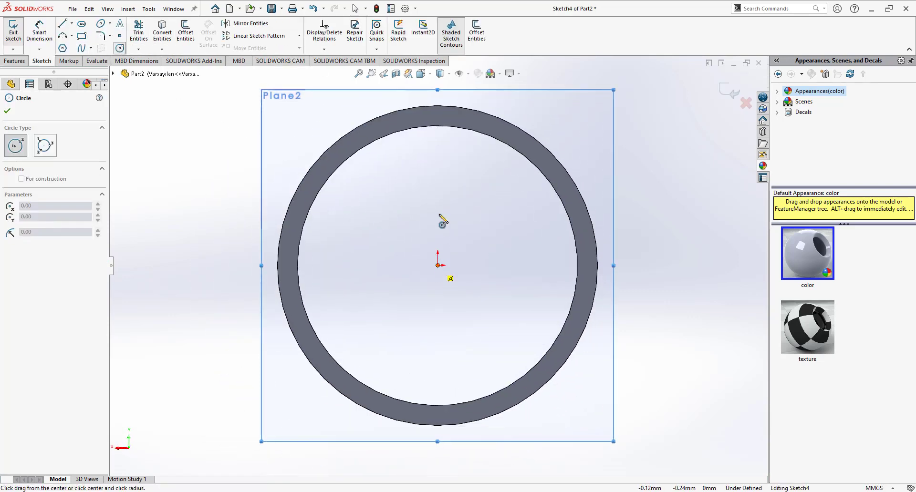
click(438, 117)
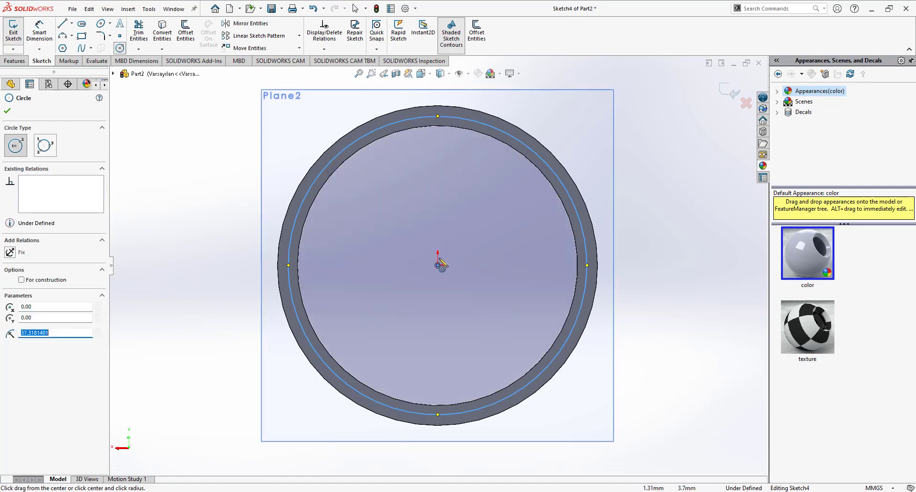
click(437, 265)
Step: Dimension the inner circle to 75 mm diameter
click(437, 106)
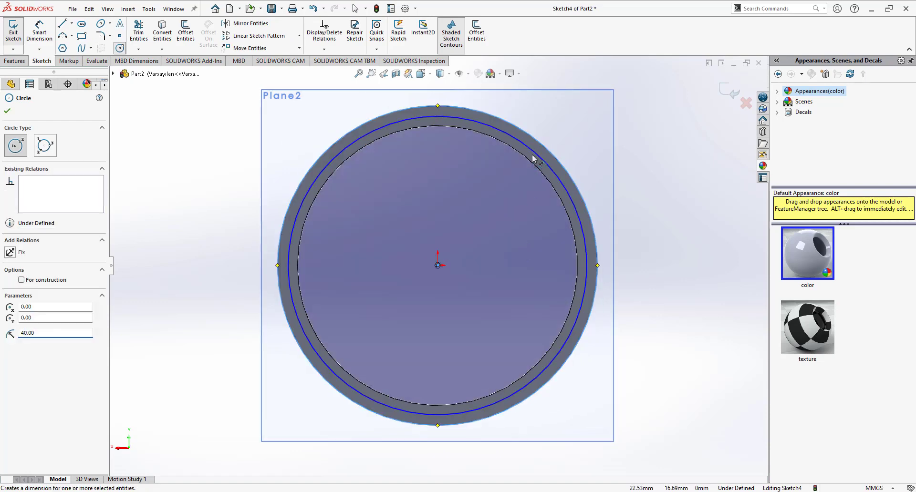
click(491, 128)
click(623, 133)
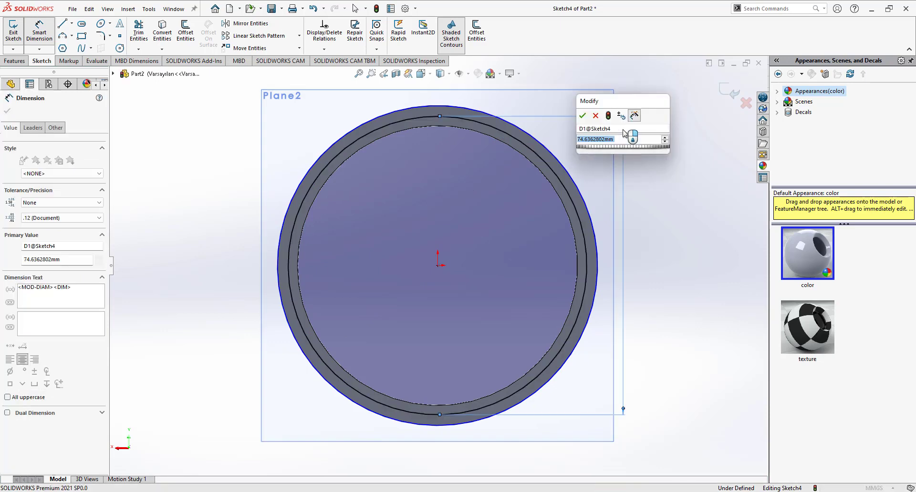
text(75)
key(Return)
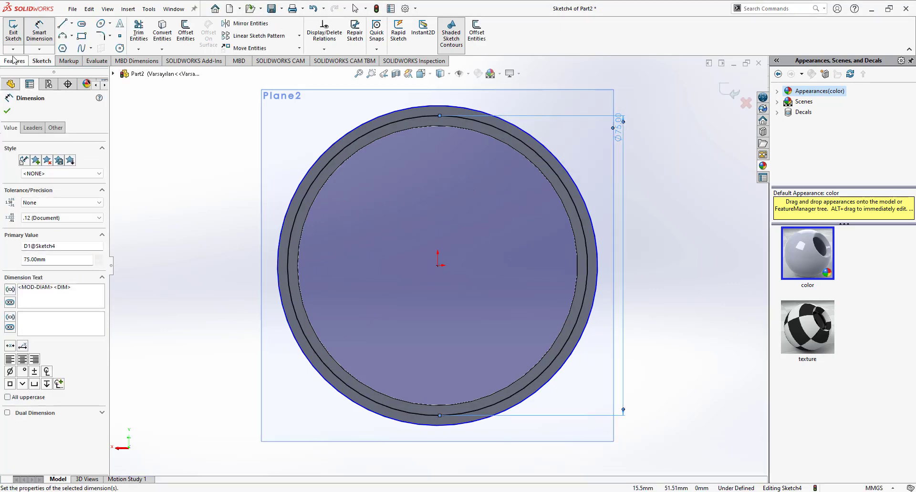
click(14, 61)
click(22, 35)
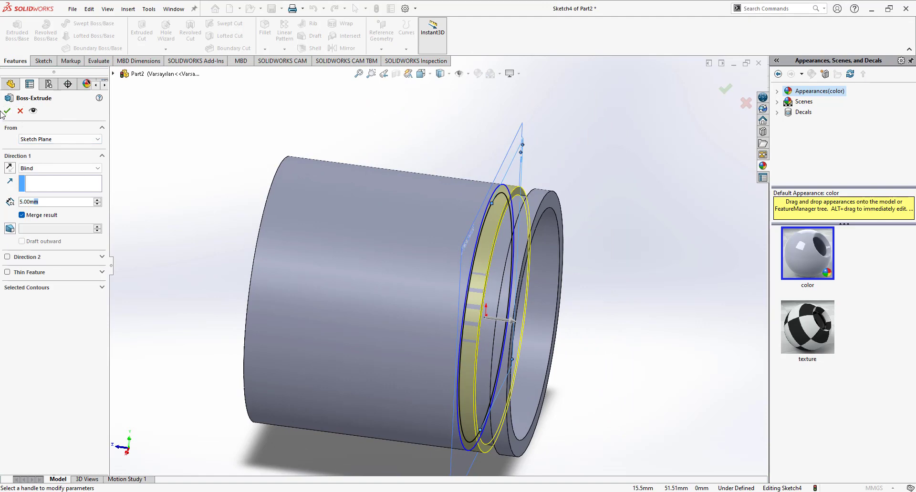
Step: Cancel the boss extrusion and cut Sketch4 instead as the second ring groove (Cut-Extrude3)
click(20, 111)
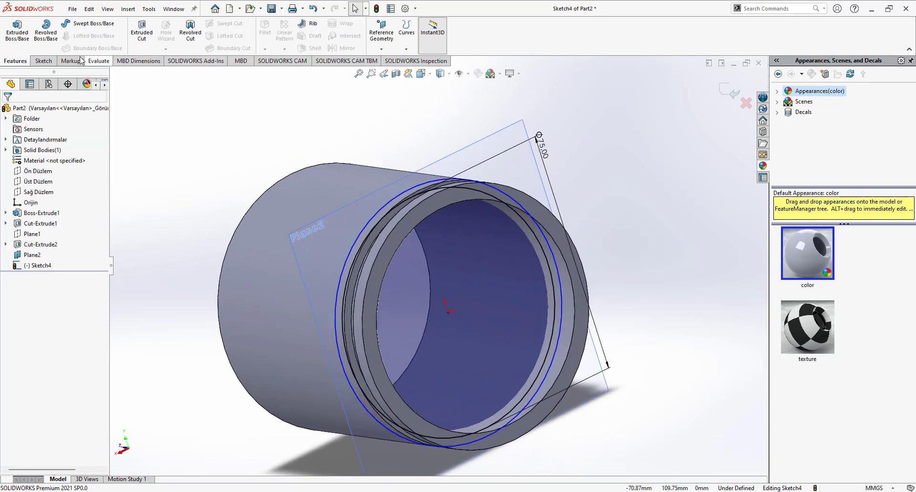
middle_drag(239, 187, 362, 217)
click(7, 110)
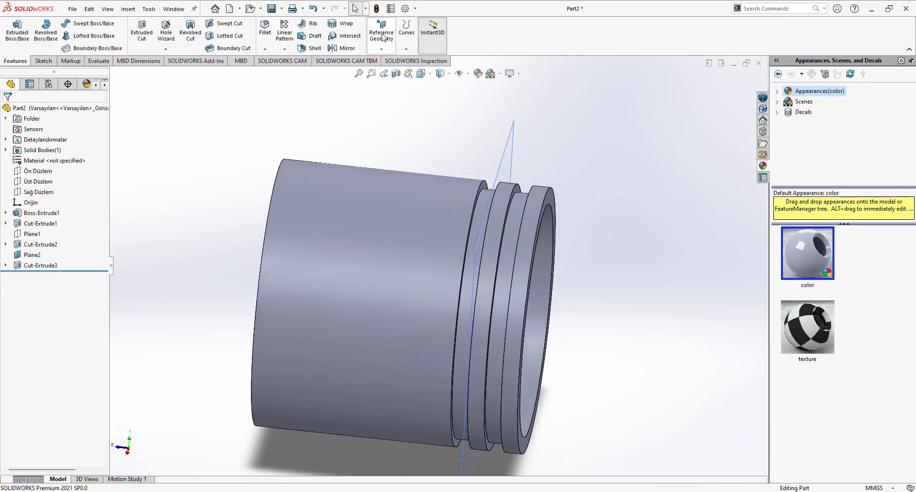
click(406, 49)
Step: Create Plane3 offset 5 mm from the groove face, flipped, and start a sketch on it
click(381, 49)
click(442, 109)
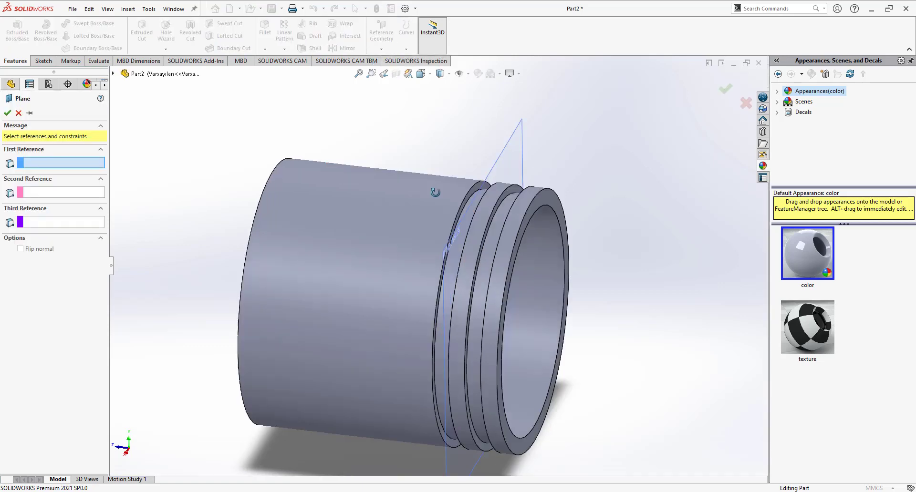
scroll(427, 191, down, 5)
scroll(429, 196, down, 3)
click(453, 213)
scroll(453, 212, up, 5)
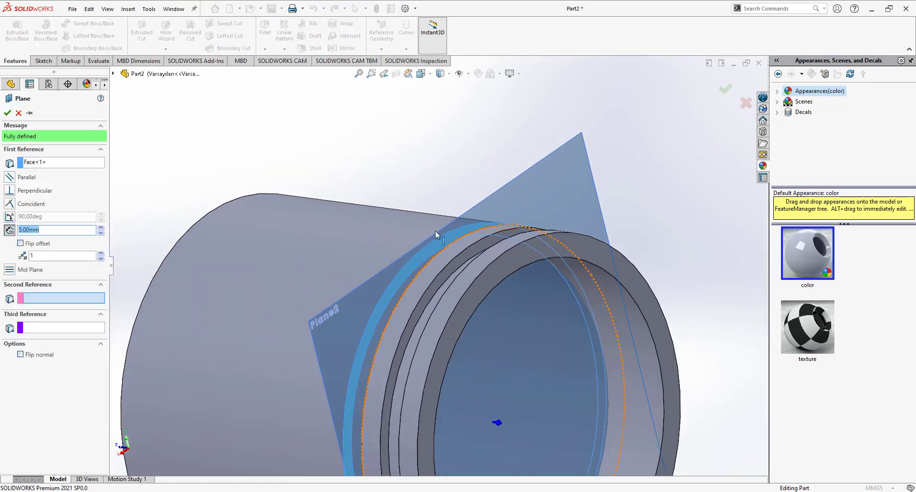
middle_drag(435, 231, 479, 259)
click(26, 243)
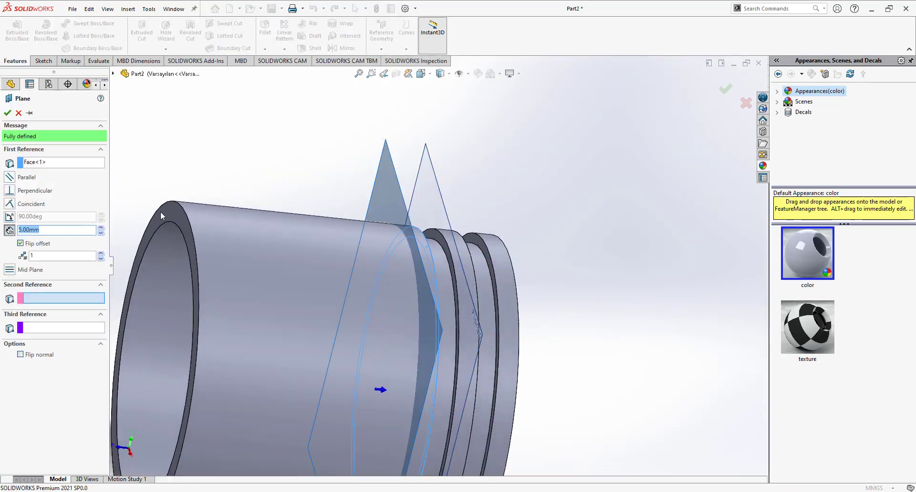
middle_drag(393, 254, 186, 191)
click(7, 112)
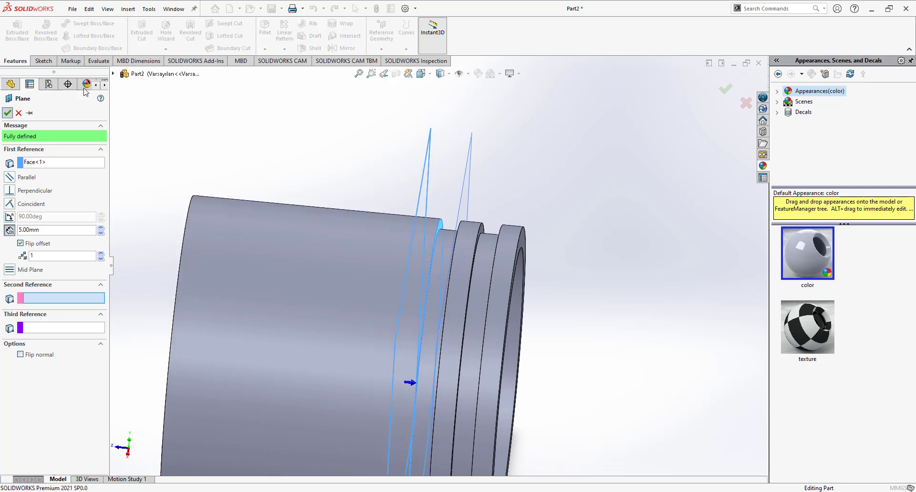
click(466, 128)
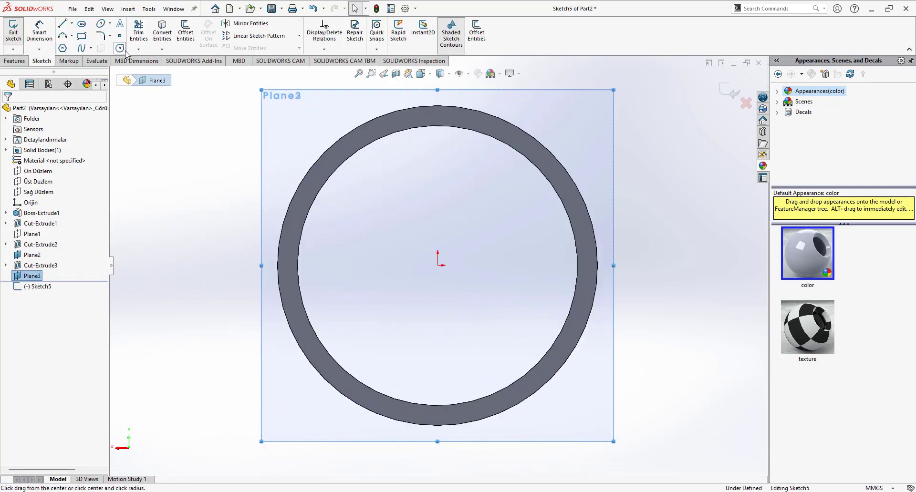
Step: Sketch two concentric circles on Plane3, dimensioning the inner one to 75 mm
click(437, 265)
click(439, 138)
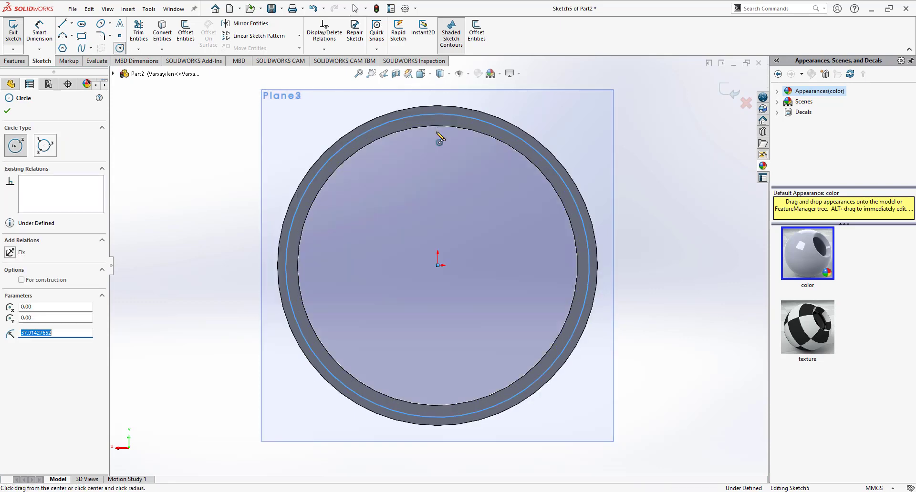
click(438, 265)
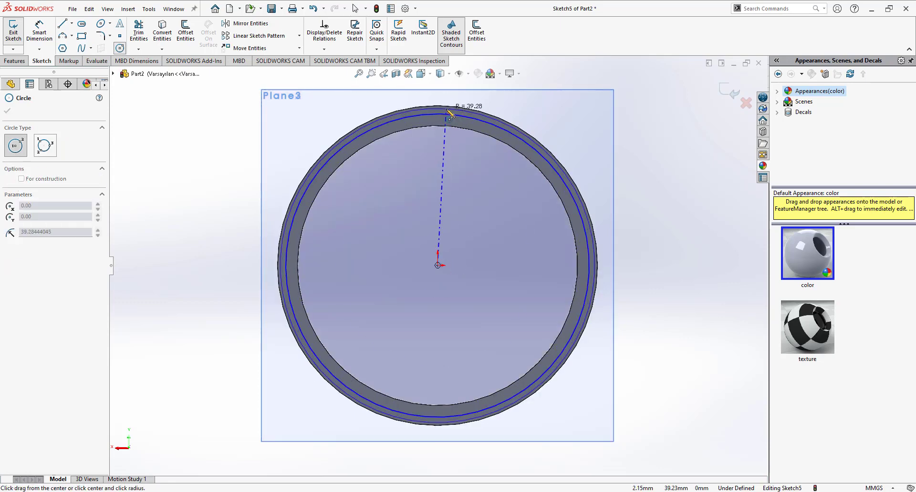
click(449, 109)
click(43, 36)
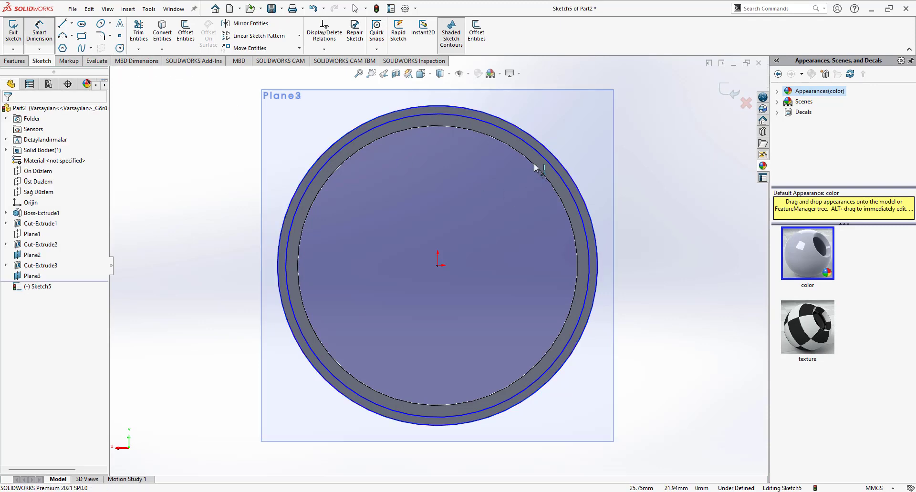
click(536, 151)
click(673, 173)
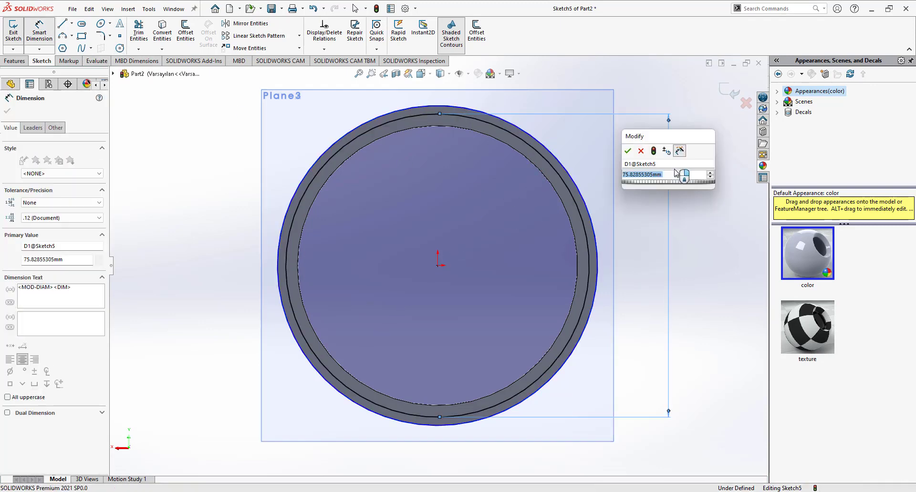
text(75)
key(Return)
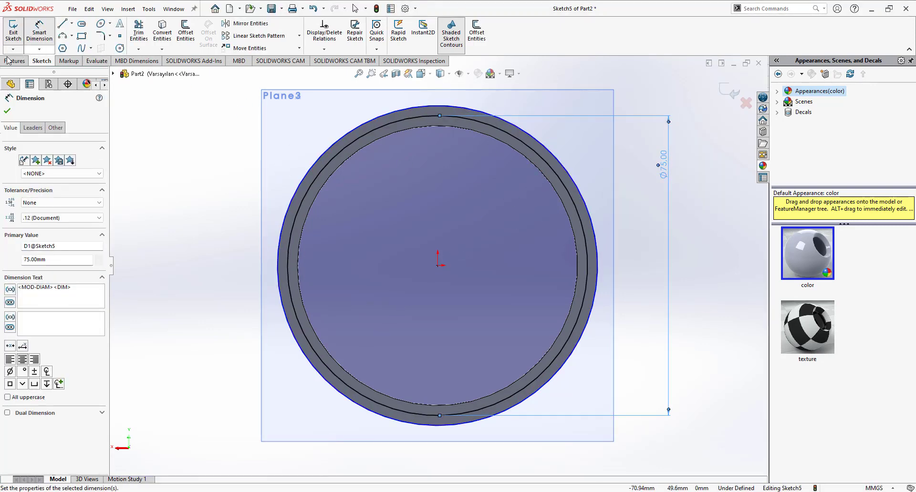
Step: Cut the sketch Blind 5 mm to form the third ring groove
click(14, 60)
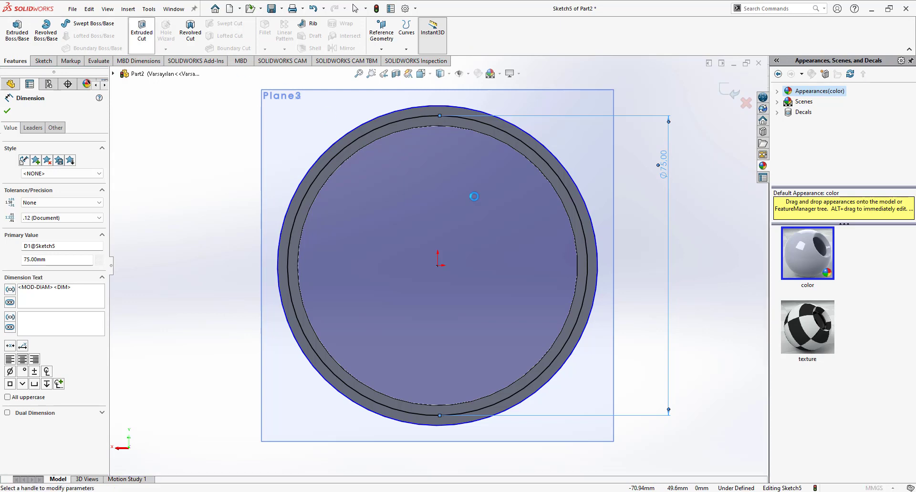
click(142, 28)
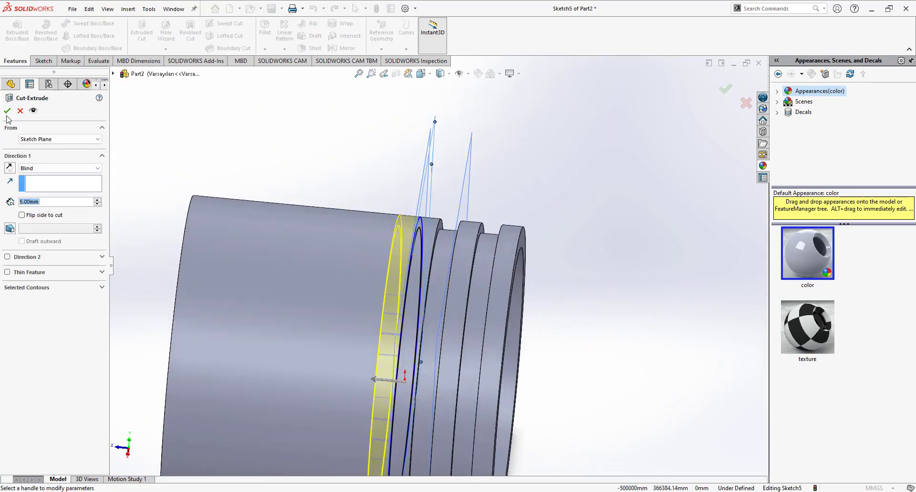
click(8, 110)
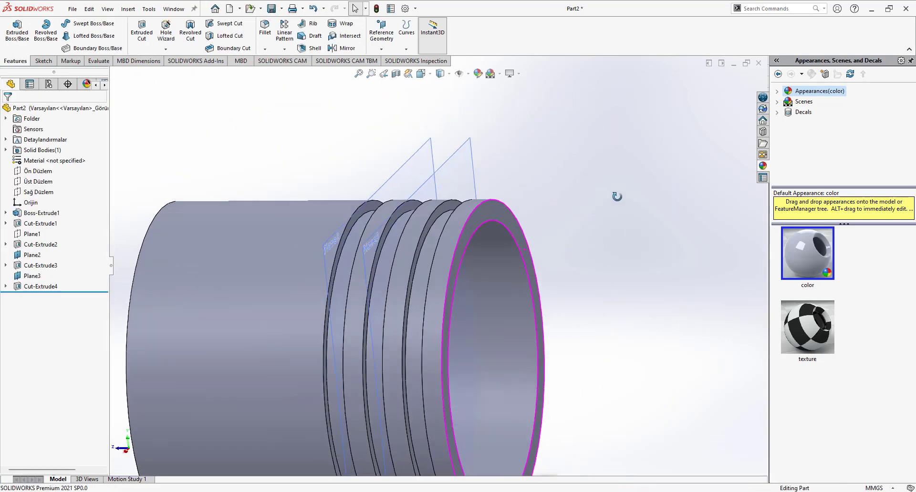
click(442, 198)
Step: Hide Plane2 and Plane3 and start a sketch on the Sağ Düzlem plane
click(499, 166)
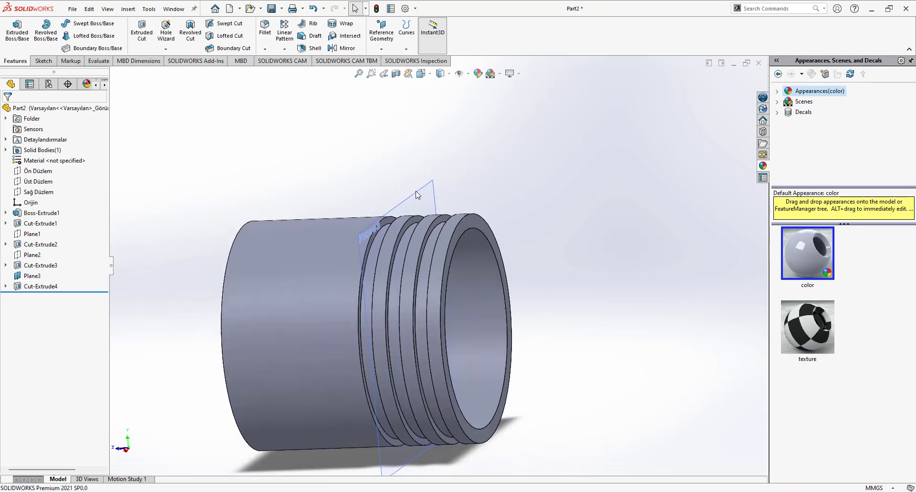
click(419, 192)
click(474, 164)
click(41, 191)
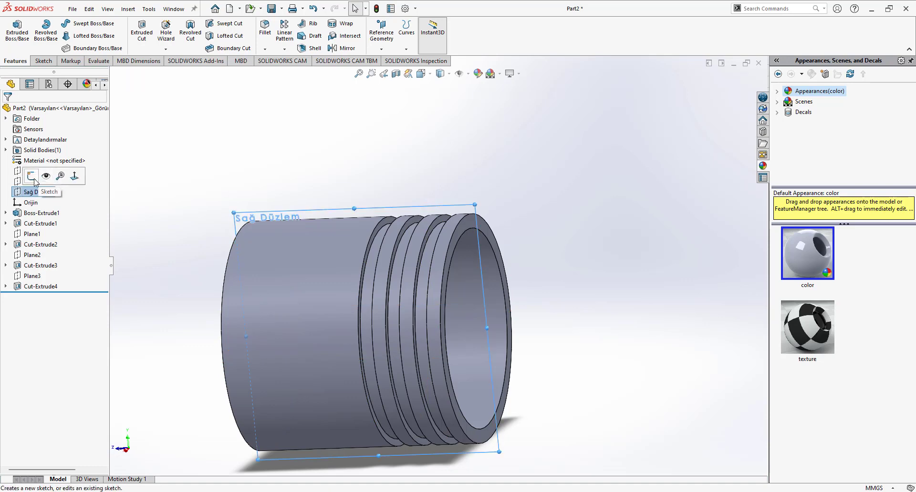
click(47, 180)
Step: Draw a horizontal centerline from the piston's end and dimension it to 25 mm
click(81, 24)
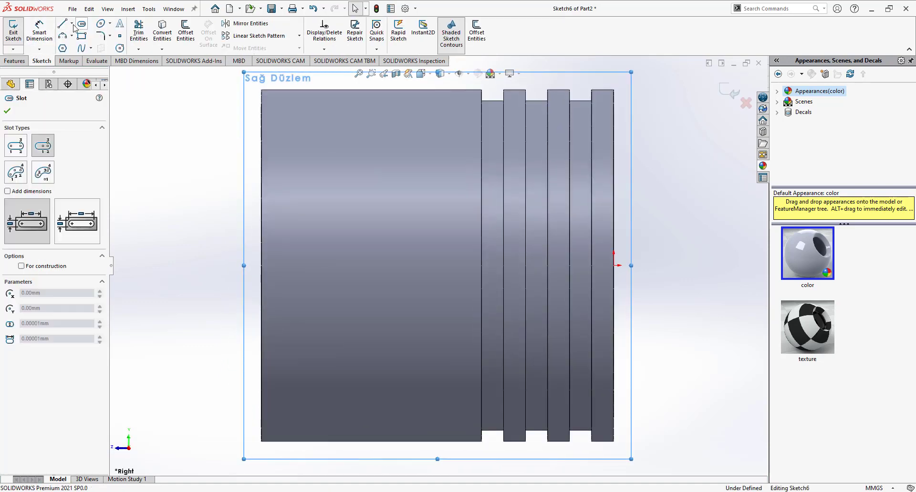
click(72, 23)
click(86, 45)
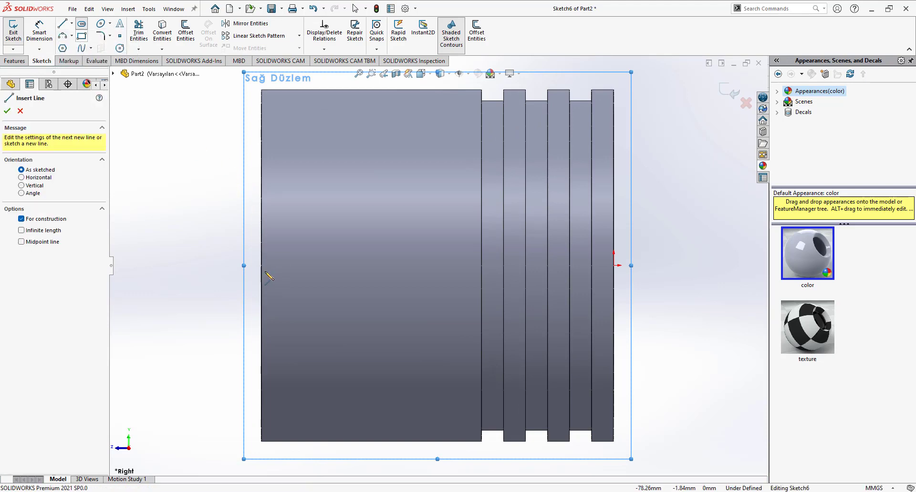
click(261, 265)
click(363, 266)
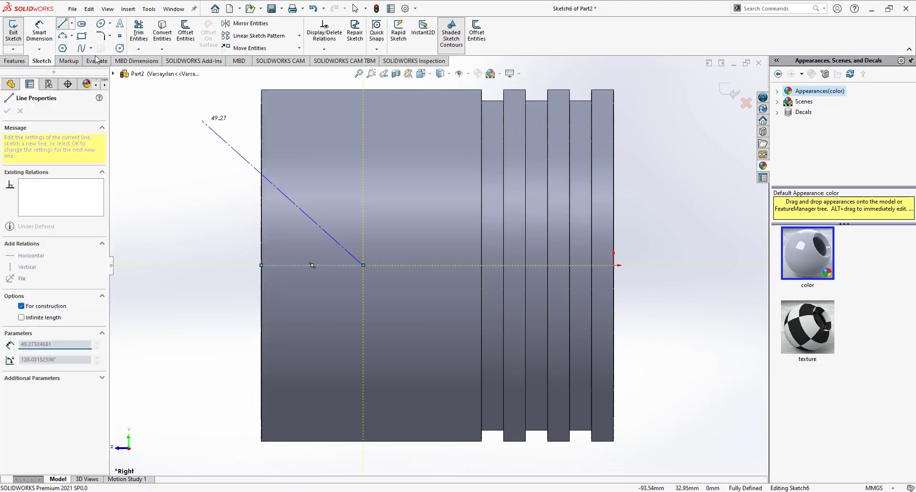
key(d)
click(311, 265)
click(311, 284)
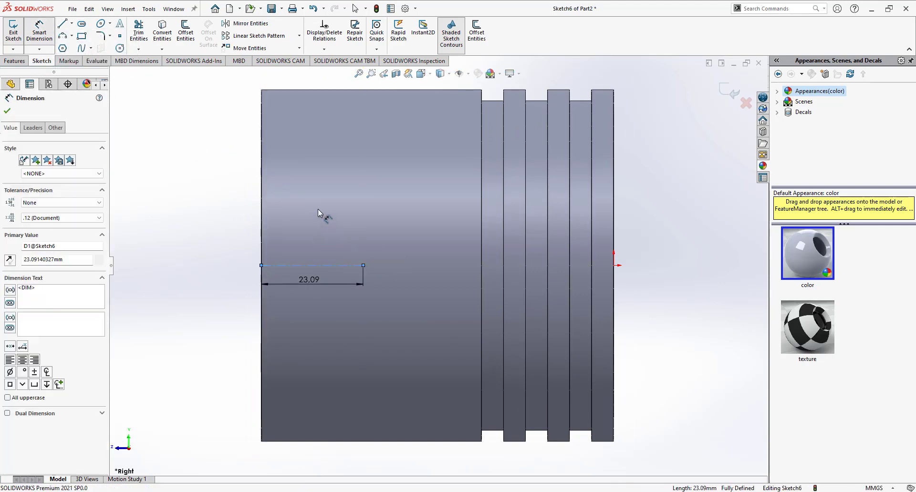
text(25)
key(Return)
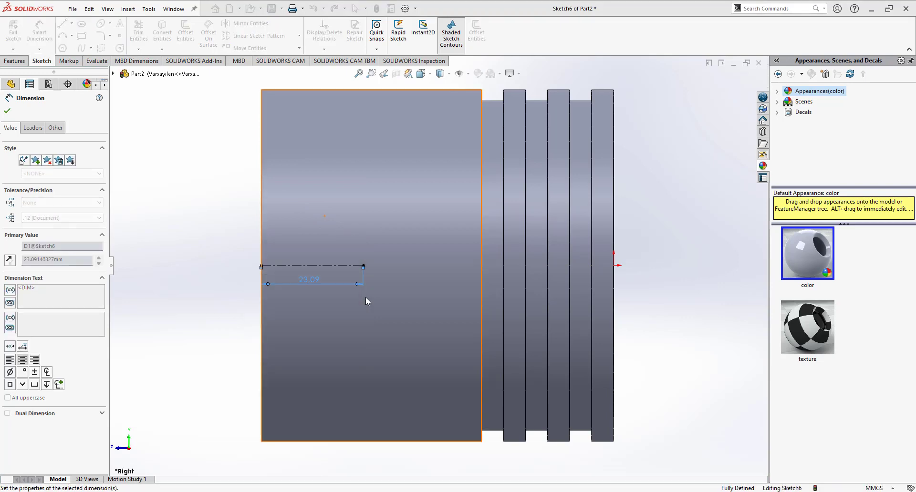
Step: Draw a circle at the centerline's end and dimension it to 30 mm diameter
key(c)
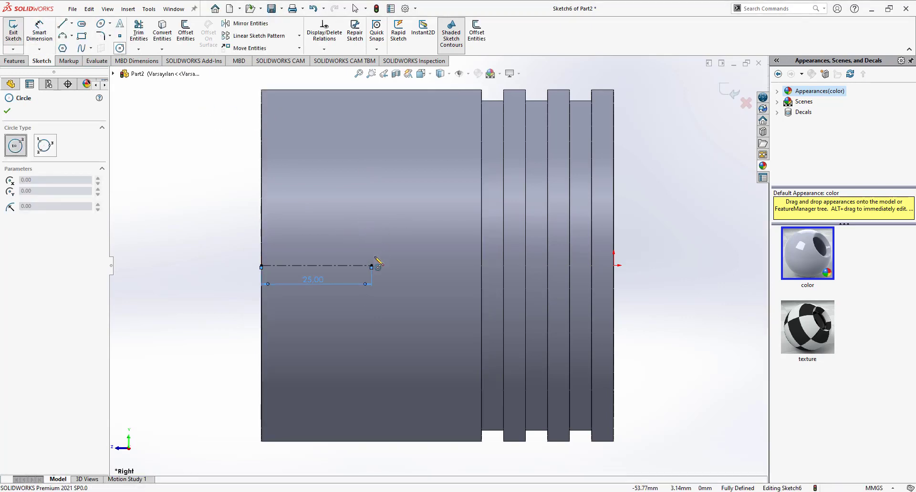
click(372, 265)
click(427, 228)
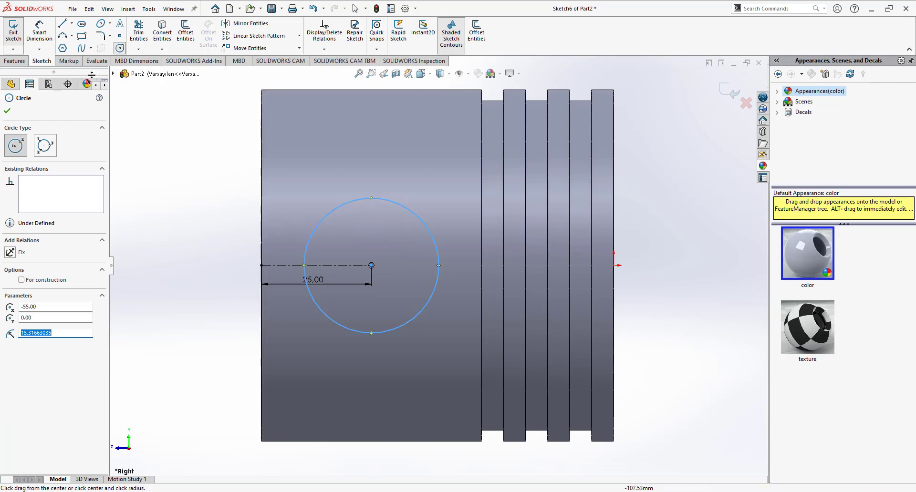
click(40, 31)
click(359, 200)
click(381, 144)
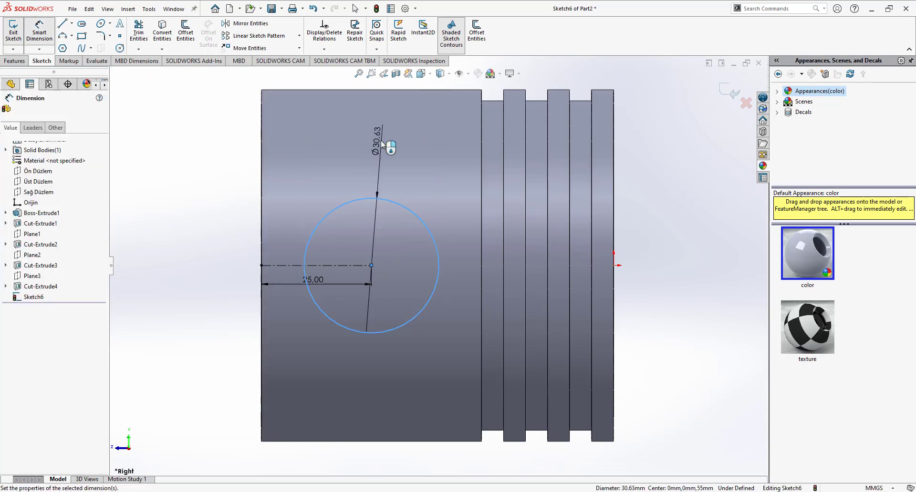
click(382, 143)
key(Return)
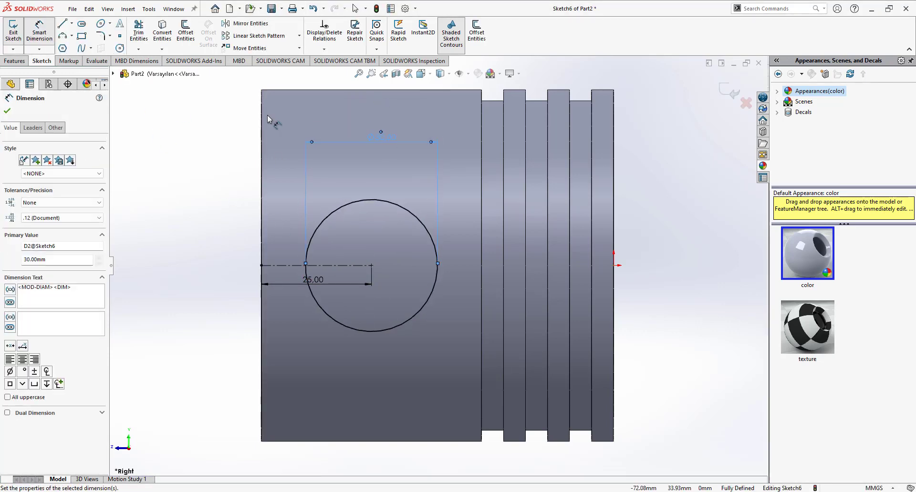
Step: Extrude-cut the 30 mm Sketch6 circle 62 mm one way and through the opposite wall as Cut-Extrude5
click(13, 62)
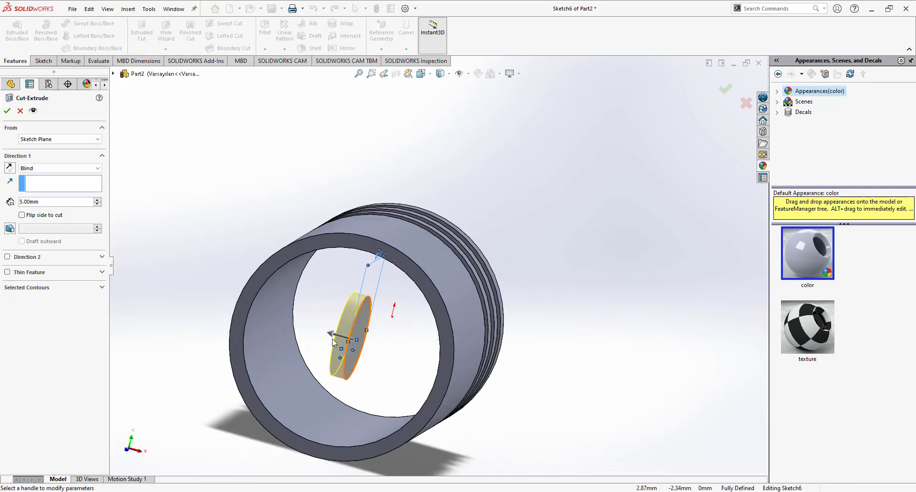
drag(368, 352, 407, 355)
mouse_move(322, 338)
mouse_down()
mouse_move(207, 292)
mouse_move(158, 285)
mouse_up()
click(7, 111)
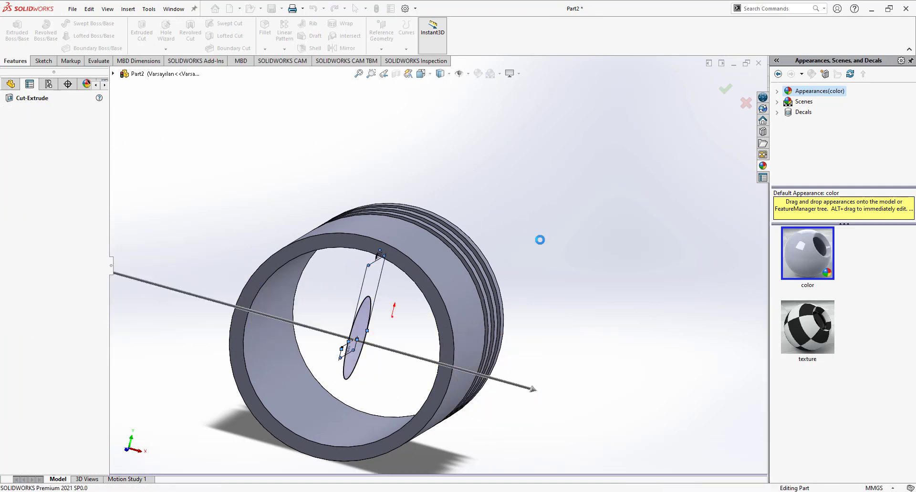
middle_drag(552, 277, 485, 257)
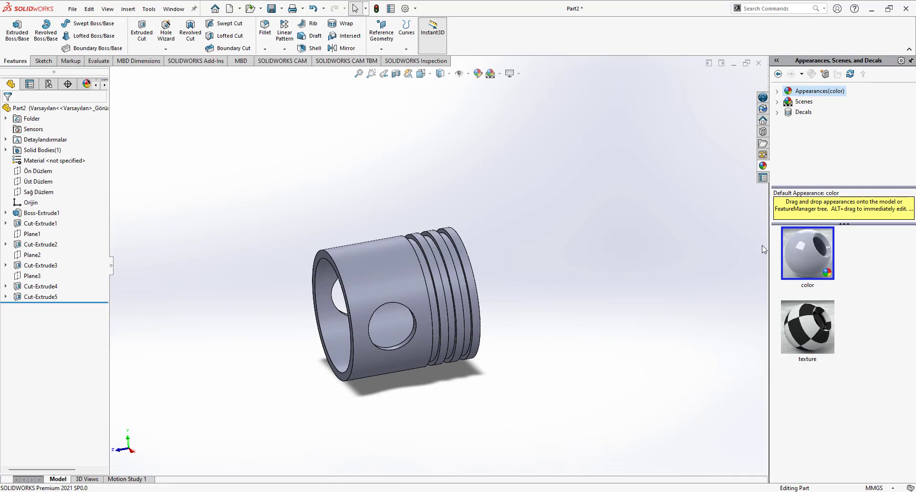
Step: Apply the polished brass metal appearance to the entire piston part
click(814, 112)
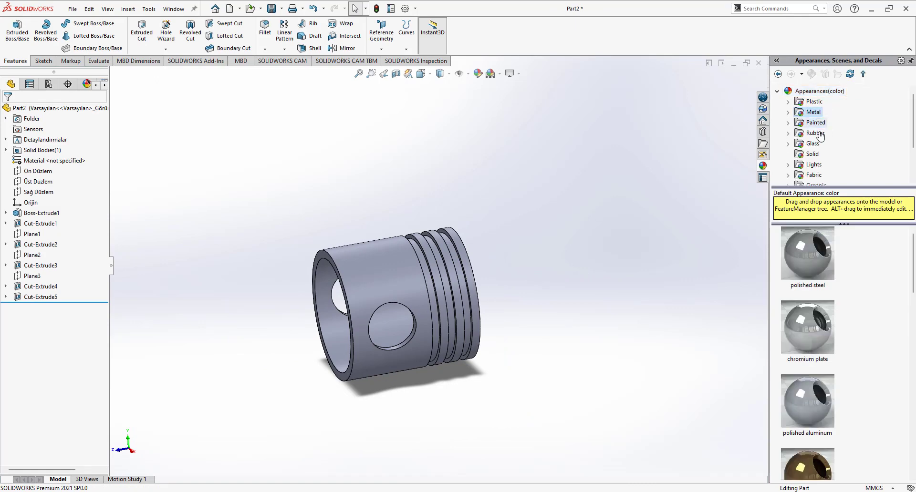
scroll(822, 358, down, 3)
drag(816, 366, 430, 276)
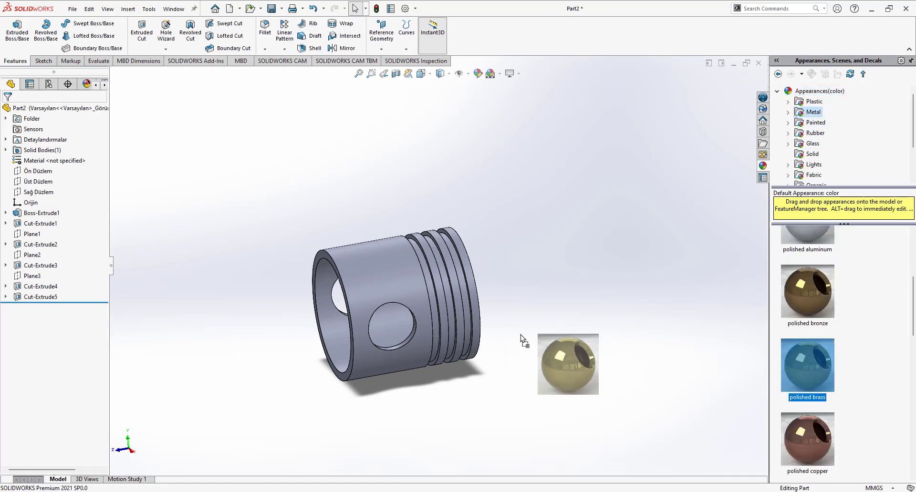
click(436, 272)
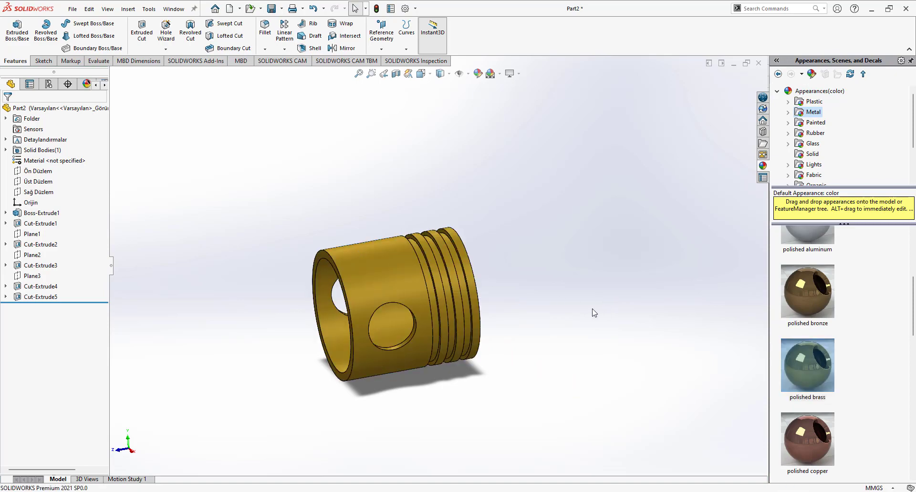
mouse_move(594, 312)
middle_down()
mouse_move(669, 303)
mouse_move(489, 252)
mouse_move(393, 186)
mouse_move(511, 123)
mouse_move(601, 172)
mouse_move(590, 237)
mouse_move(456, 199)
mouse_move(483, 197)
middle_up()
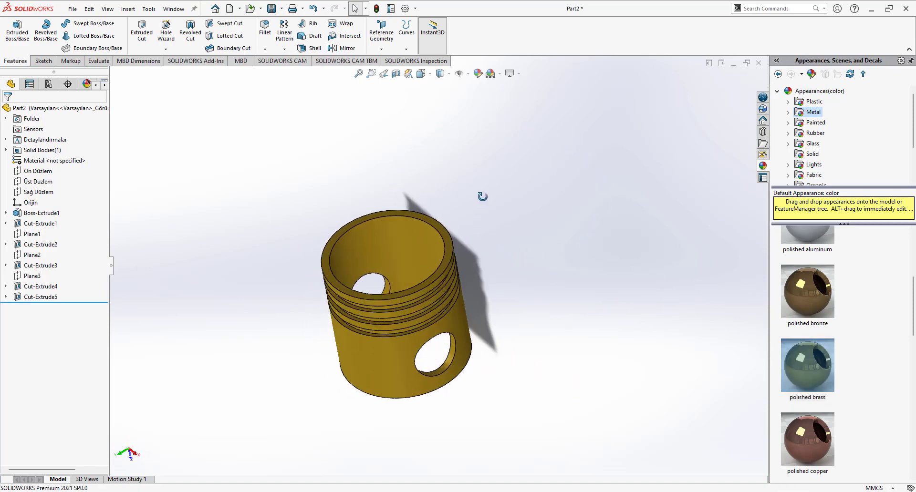